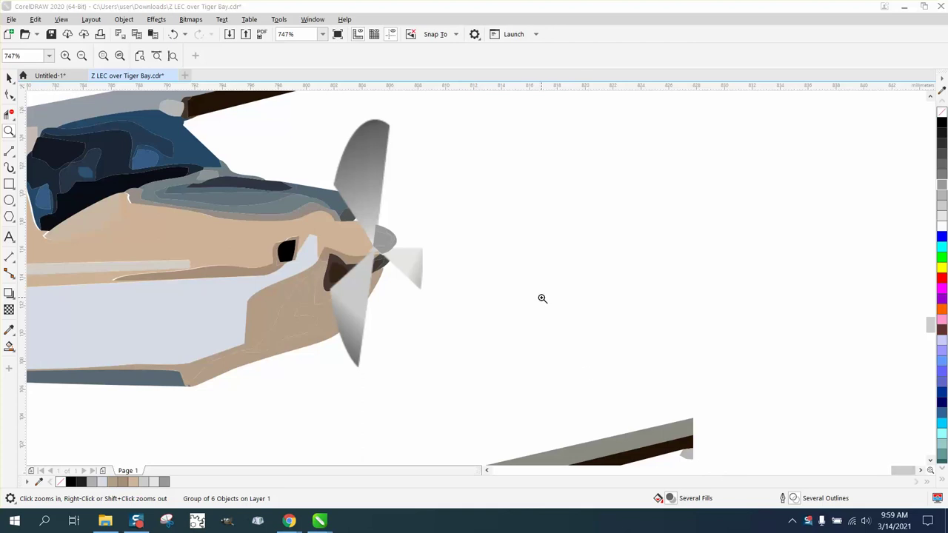
- Zoom around the photo plane and the middle plane to inspect their noses and propellers
left_click(539, 288)
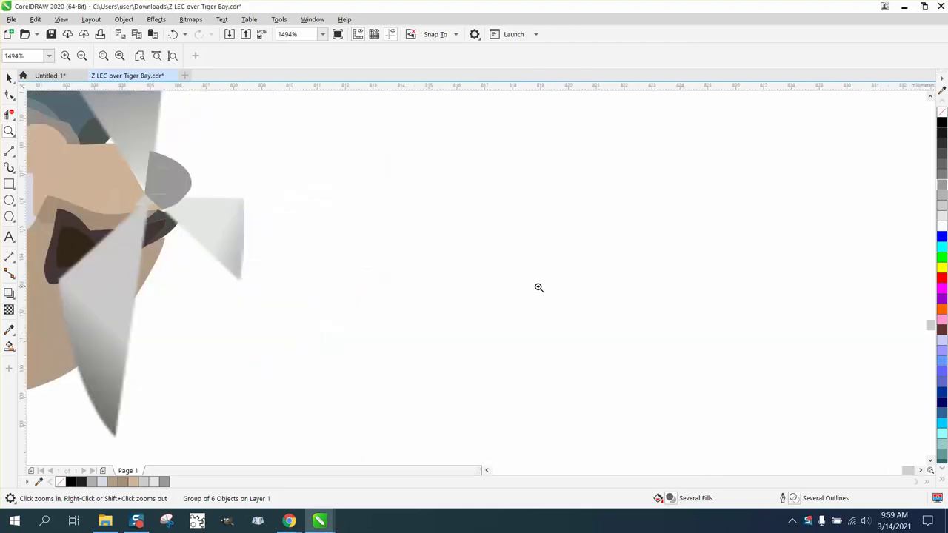
right_click(537, 288)
scroll(537, 287, "down", 5)
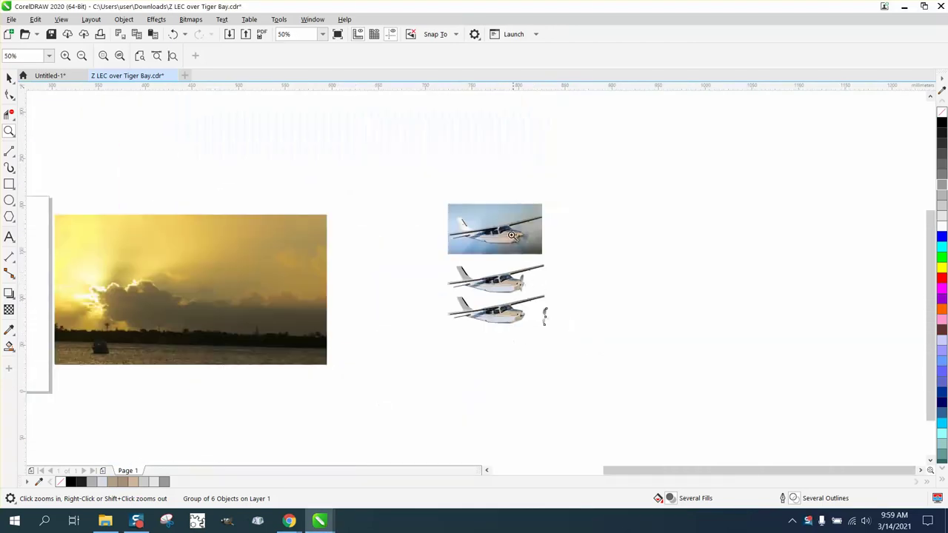
left_click_drag(539, 247, 497, 223)
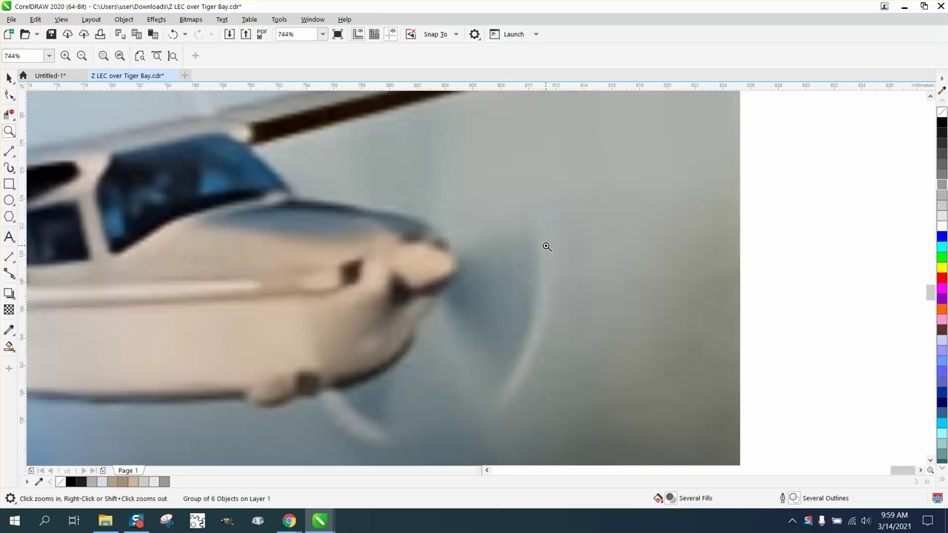
right_click(486, 296)
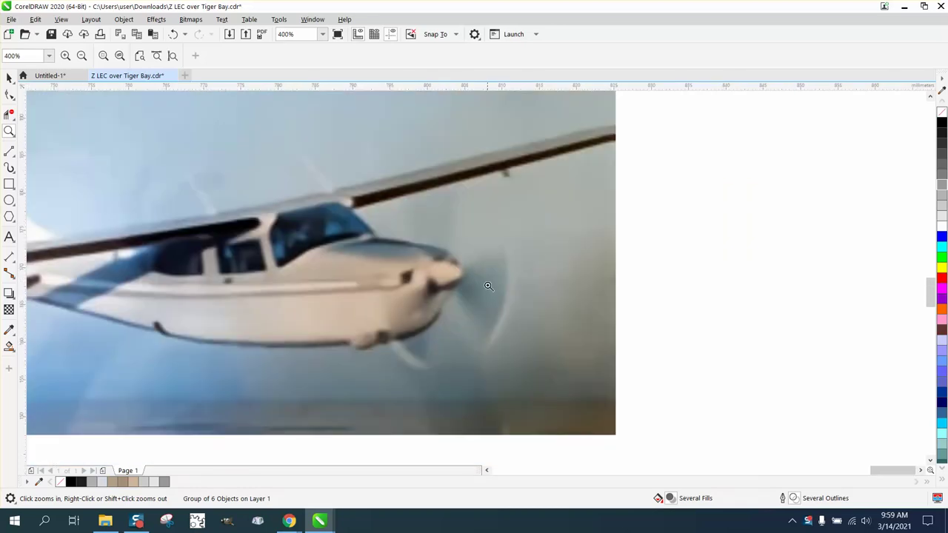
scroll(385, 301, "down", 5)
left_click_drag(374, 326, 470, 374)
left_click_drag(195, 215, 429, 314)
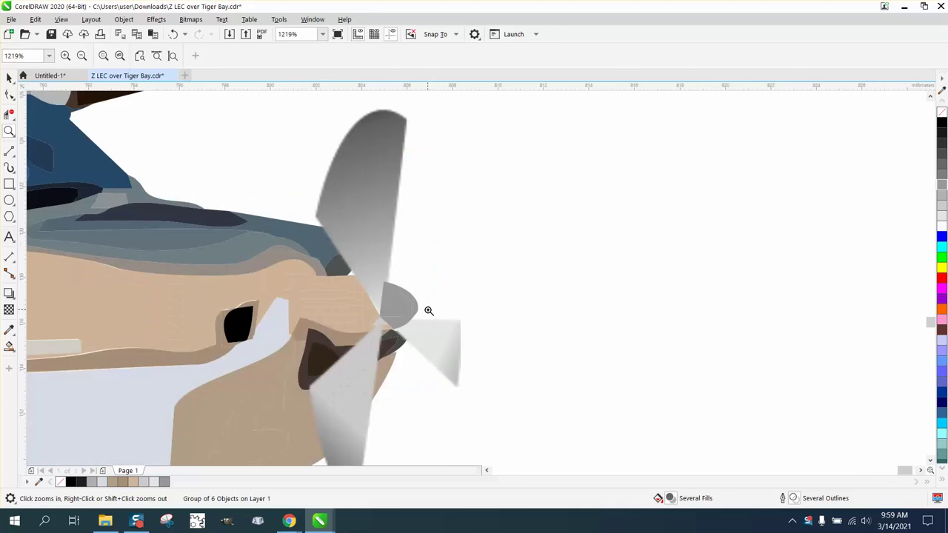
scroll(425, 310, "down", 5)
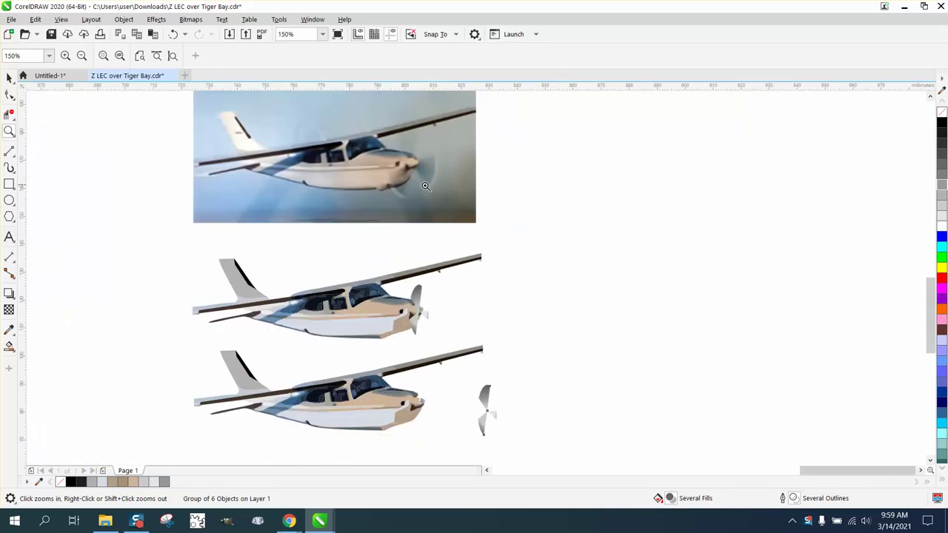
left_click_drag(399, 276, 466, 333)
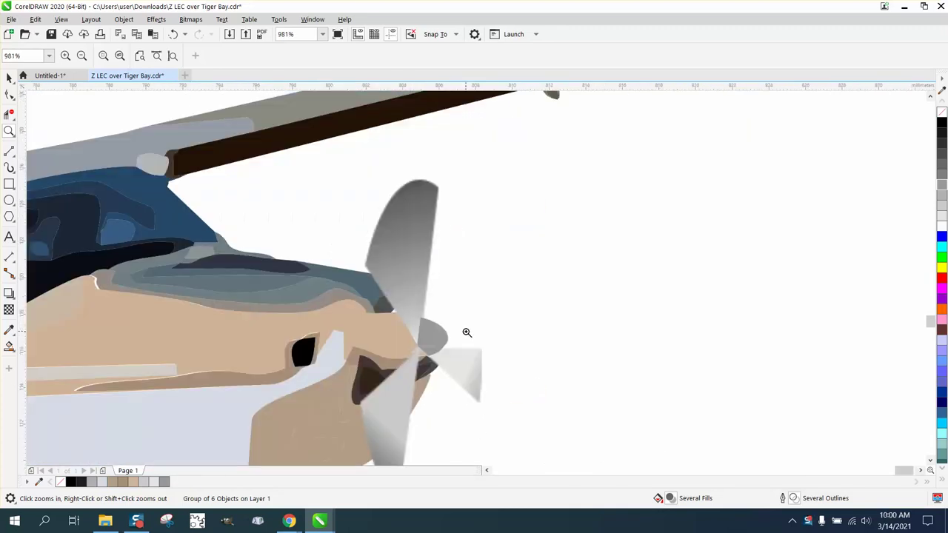
scroll(445, 307, "down", 3)
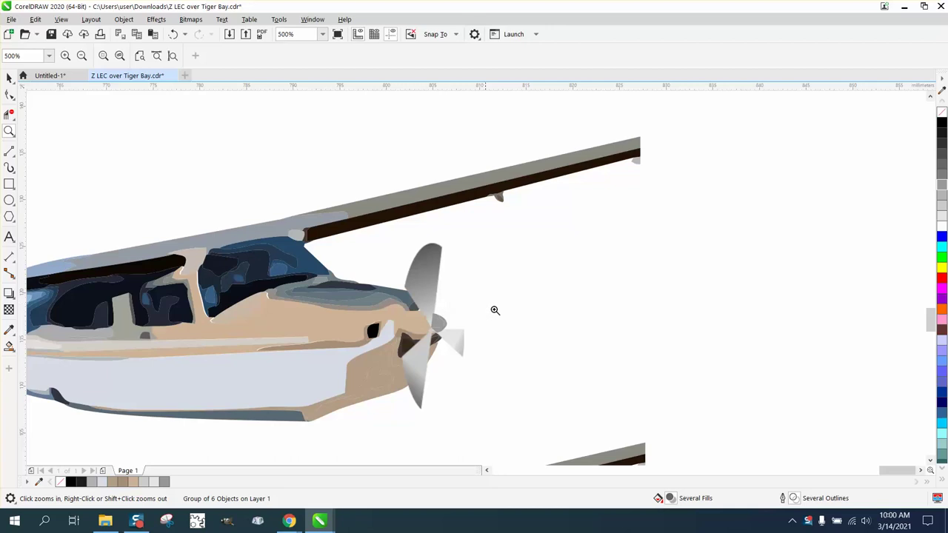
scroll(504, 313, "down", 3)
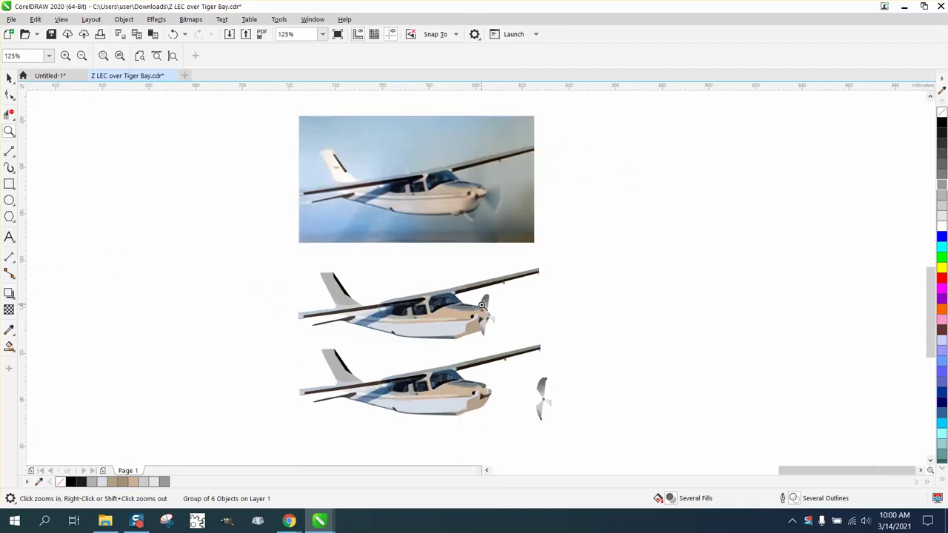
scroll(488, 309, "down", 4)
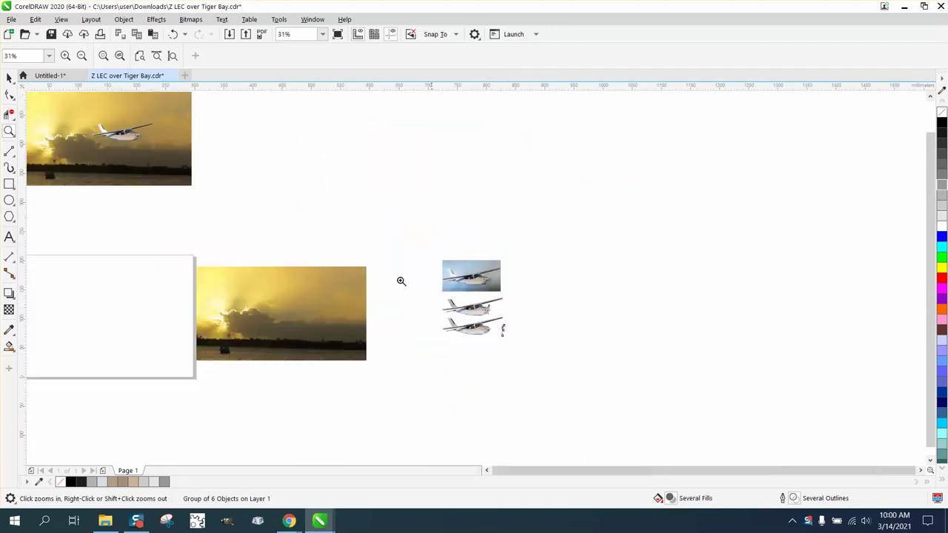
- Switch the drawing units from millimeters to inches in the property bar
left_click(9, 78)
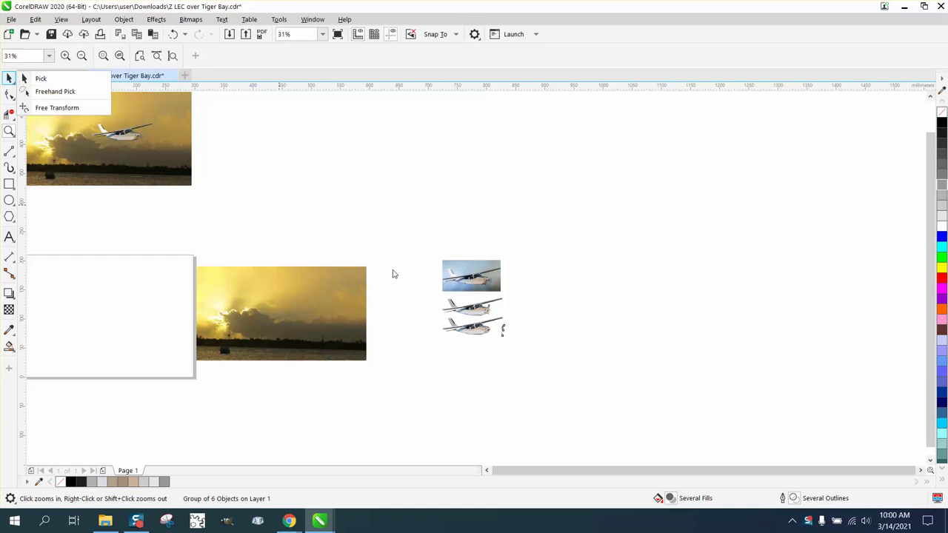
left_click(449, 281)
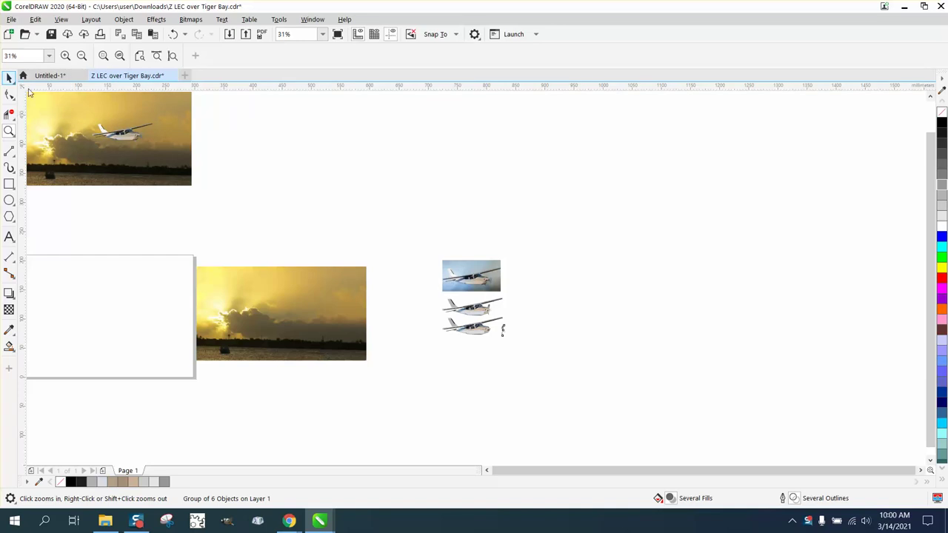
key("space")
left_click(115, 136)
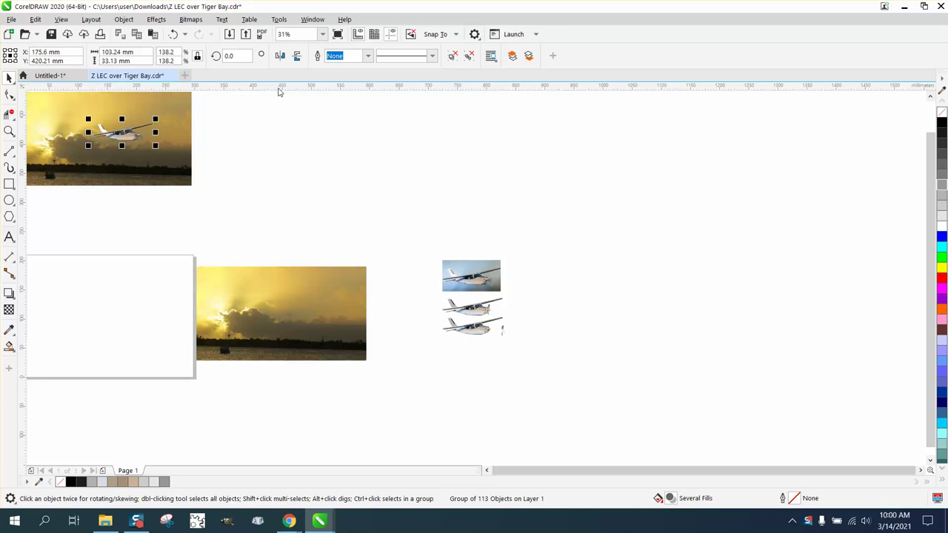
left_click(324, 100)
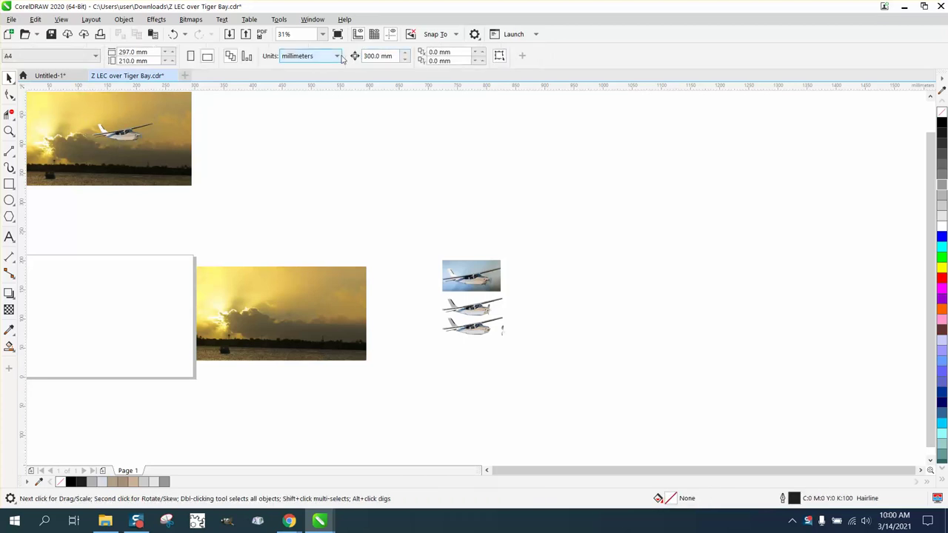
left_click(336, 56)
left_click(293, 70)
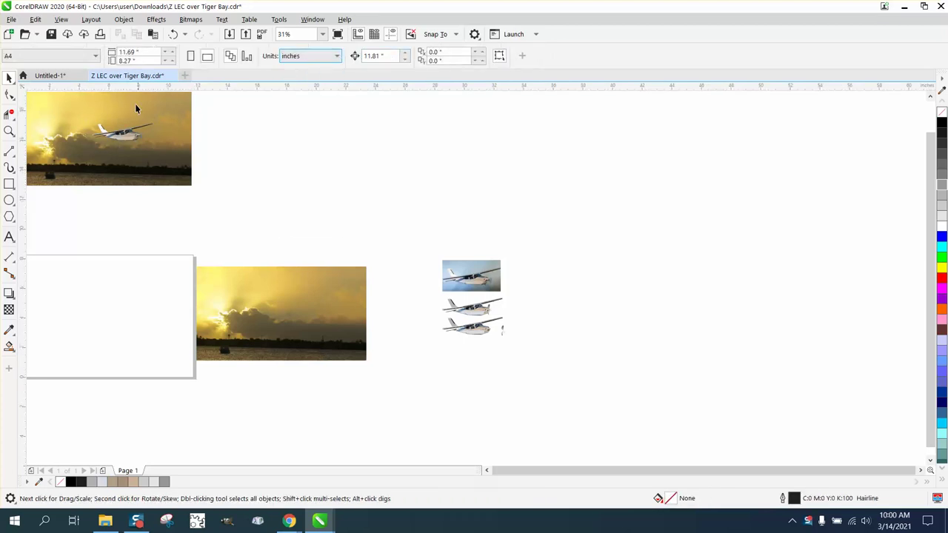
- Zoom in on the detached propeller and both vector planes' noses
left_click(128, 133)
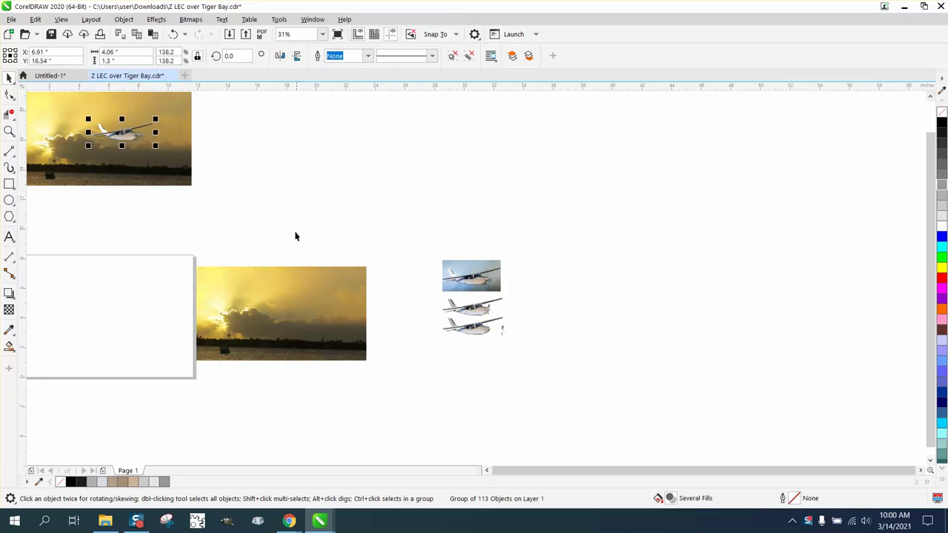
left_click(10, 130)
left_click_drag(397, 265, 561, 379)
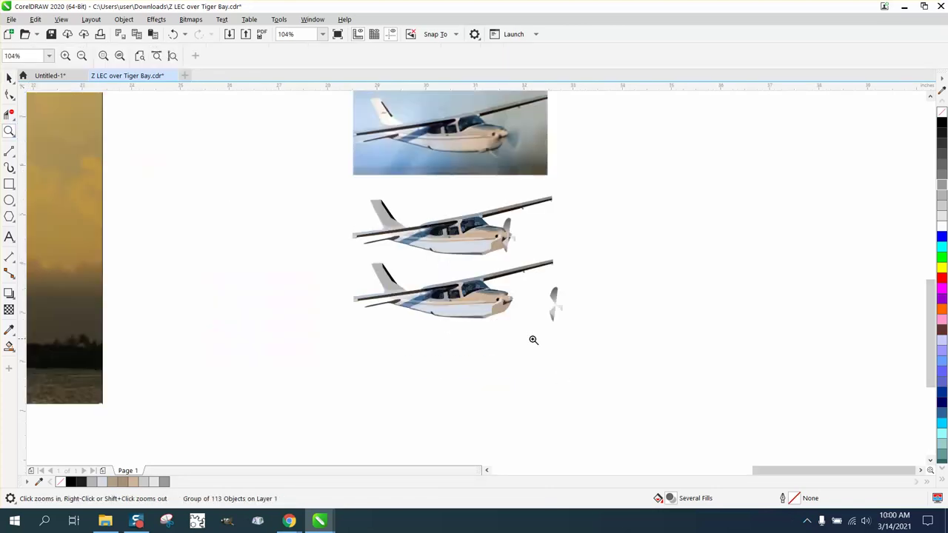
left_click_drag(547, 293, 600, 329)
right_click(328, 274)
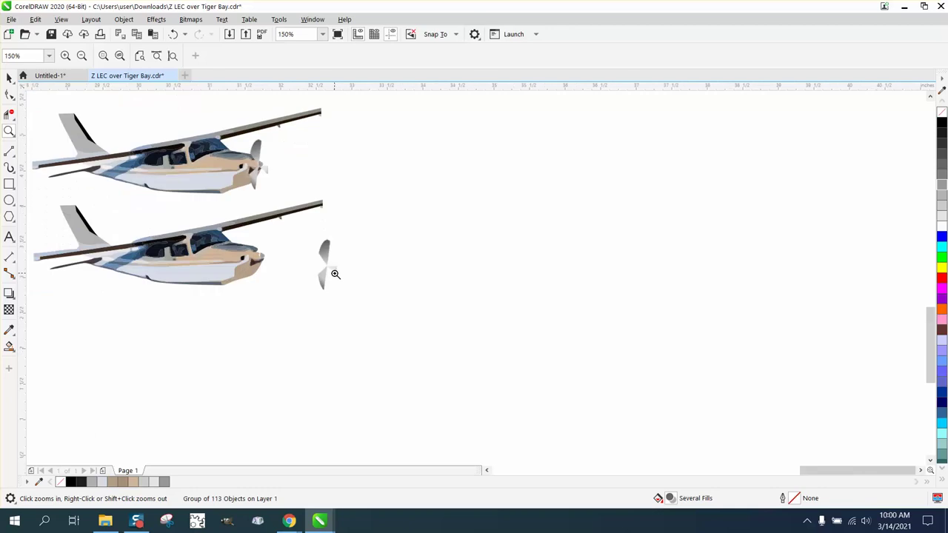
left_click_drag(239, 157, 298, 179)
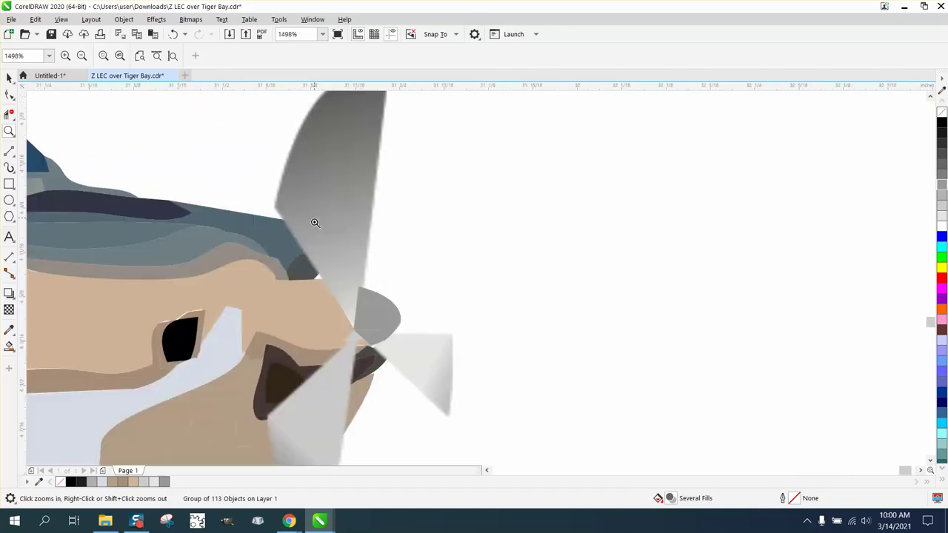
right_click(284, 217)
right_click(350, 225)
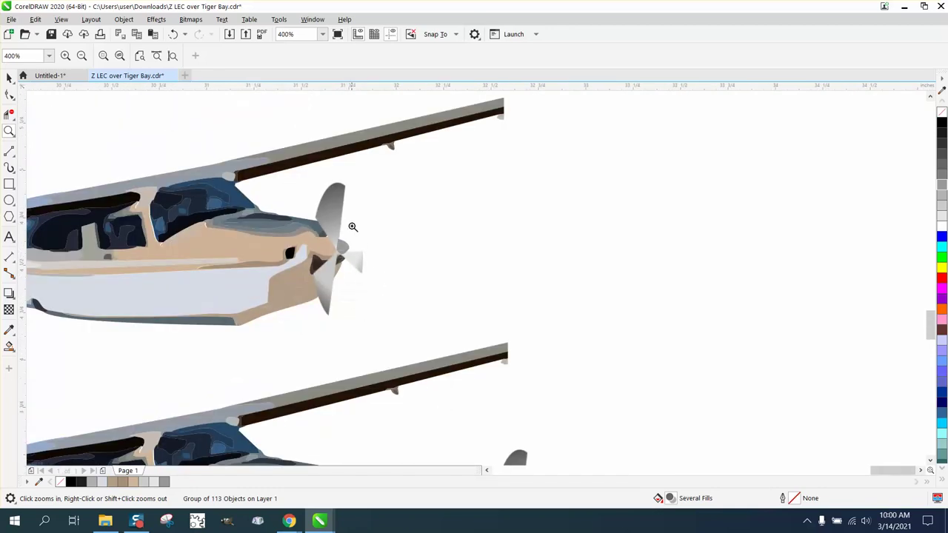
- Draw a tall ellipse right of the plane and tilt it to 344.36°
left_click(9, 200)
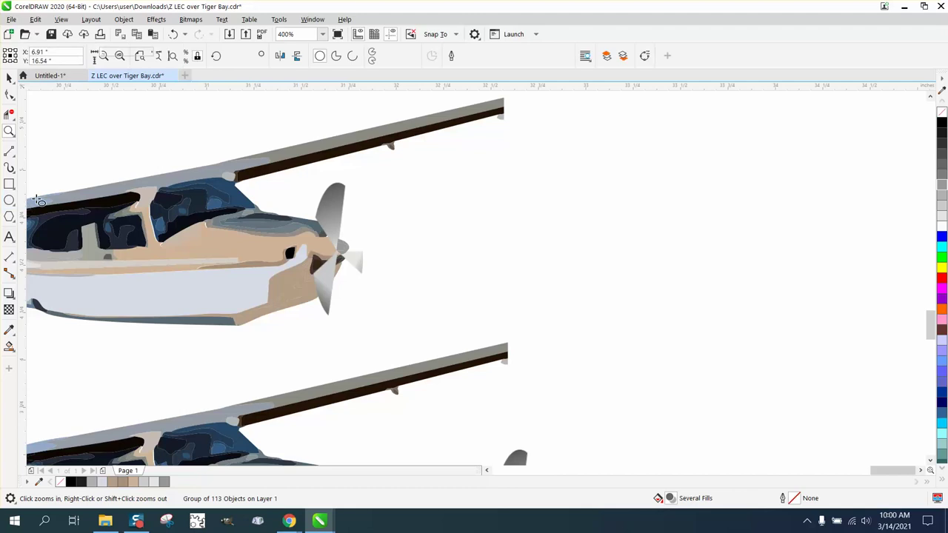
left_click_drag(652, 196, 608, 284)
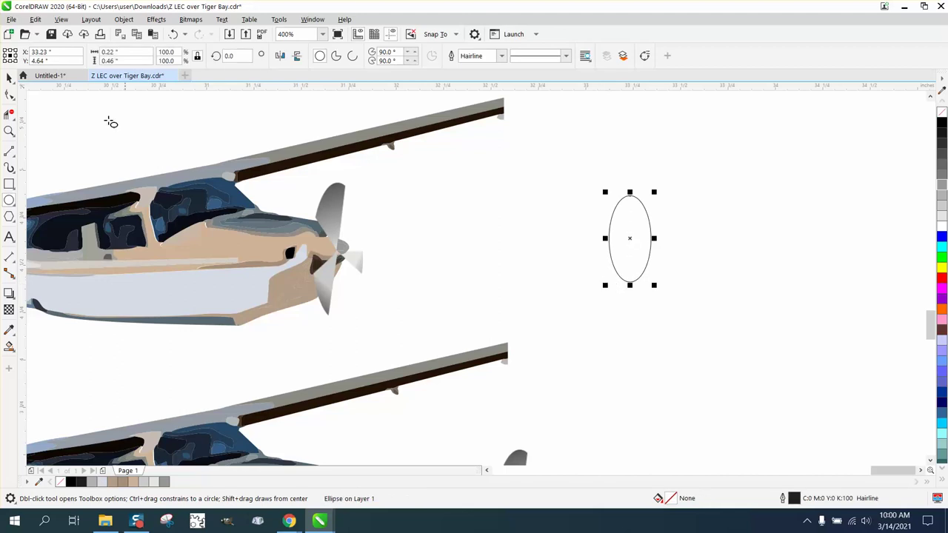
left_click(8, 78)
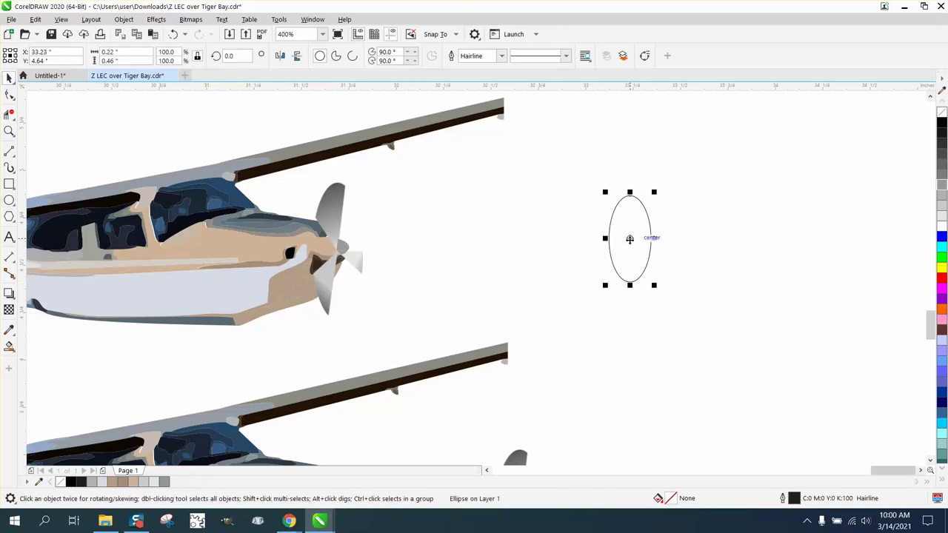
left_click(629, 238)
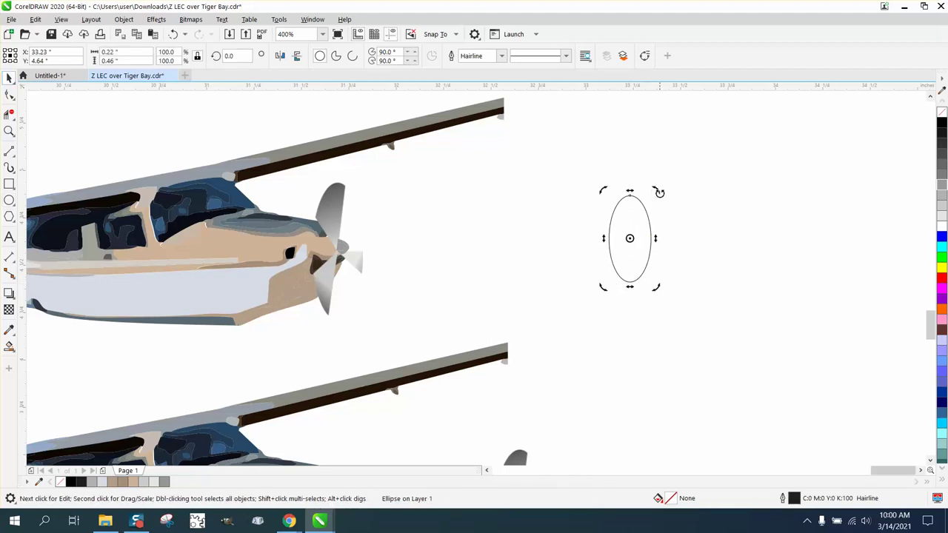
left_click_drag(659, 193, 673, 205)
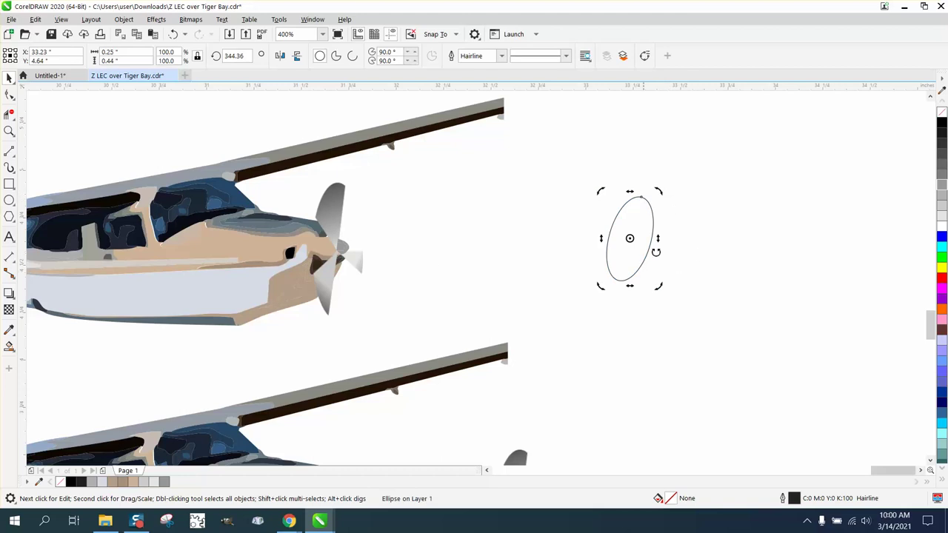
- Drop a copy of the ellipse onto the propeller hub and scale it to 153.4%
left_click_drag(641, 240, 344, 256)
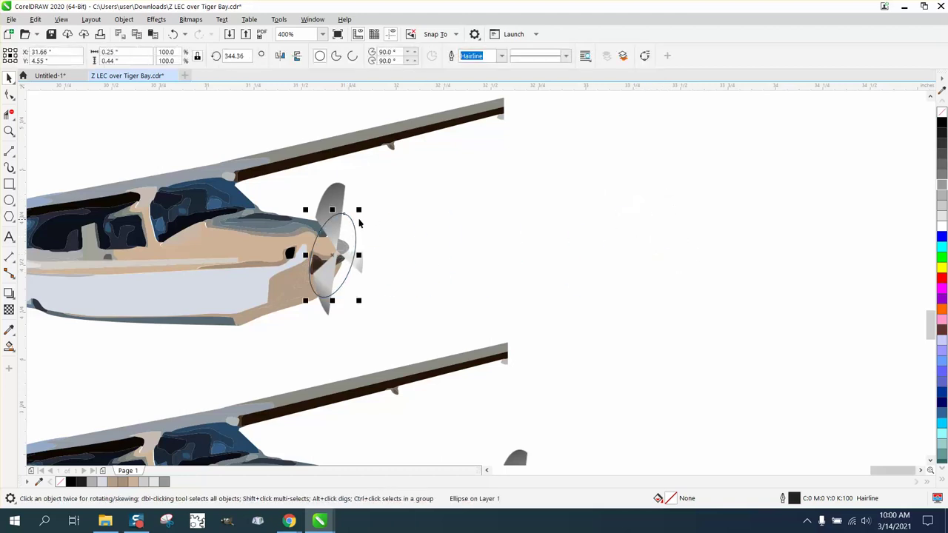
left_click_drag(360, 211, 393, 174)
left_click_drag(360, 231, 644, 243)
scroll(645, 243, "down", 2)
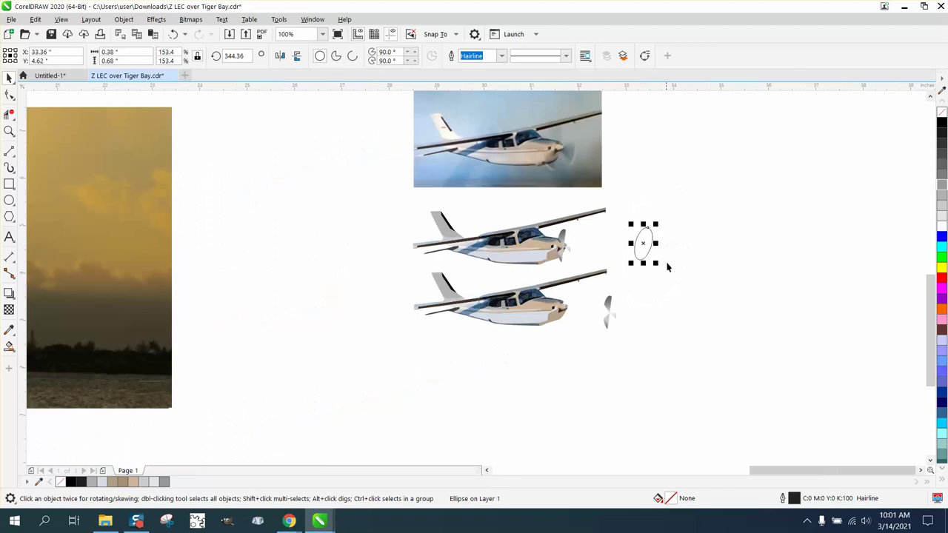
scroll(670, 268, "down", 1)
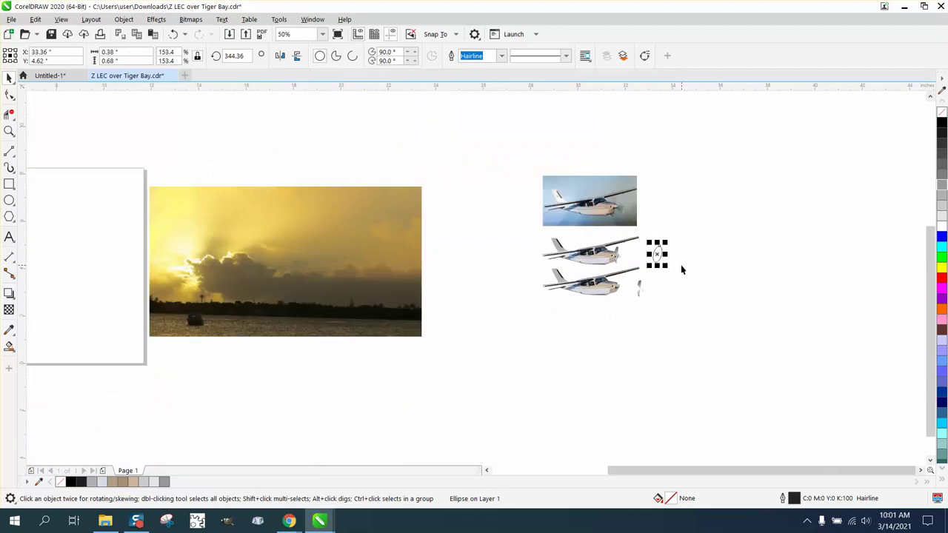
scroll(666, 276, "down", 1)
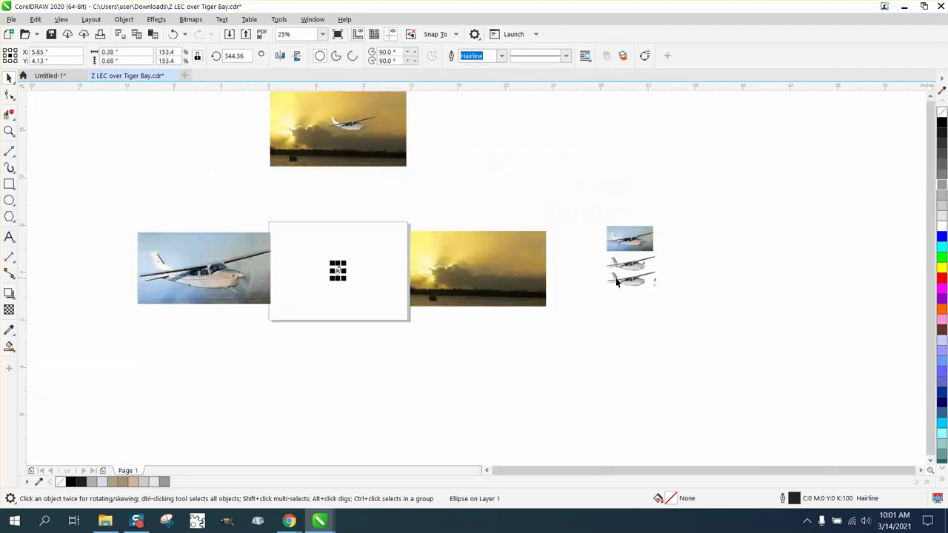
- Draw a straight 2-point line from the ellipse centre up to its top edge
left_click(9, 131)
left_click_drag(319, 259, 400, 291)
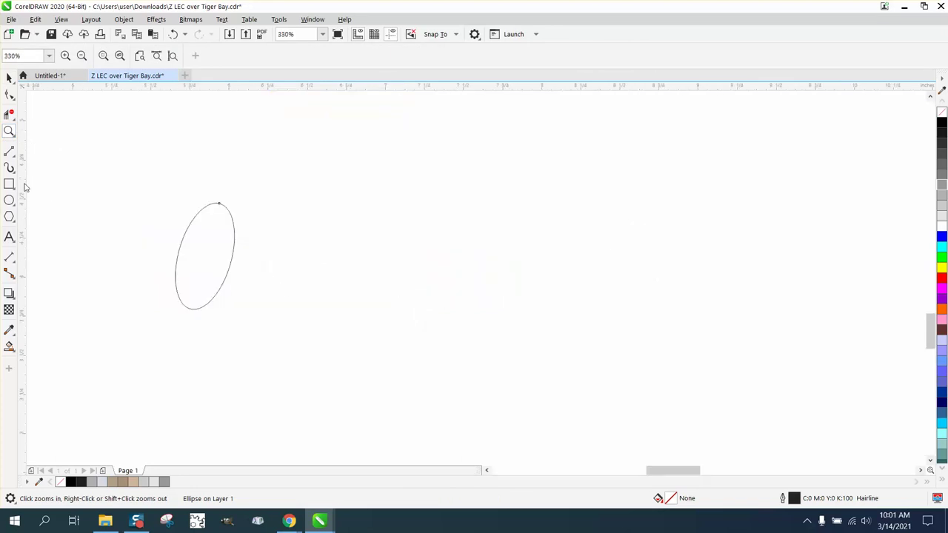
left_click(11, 153)
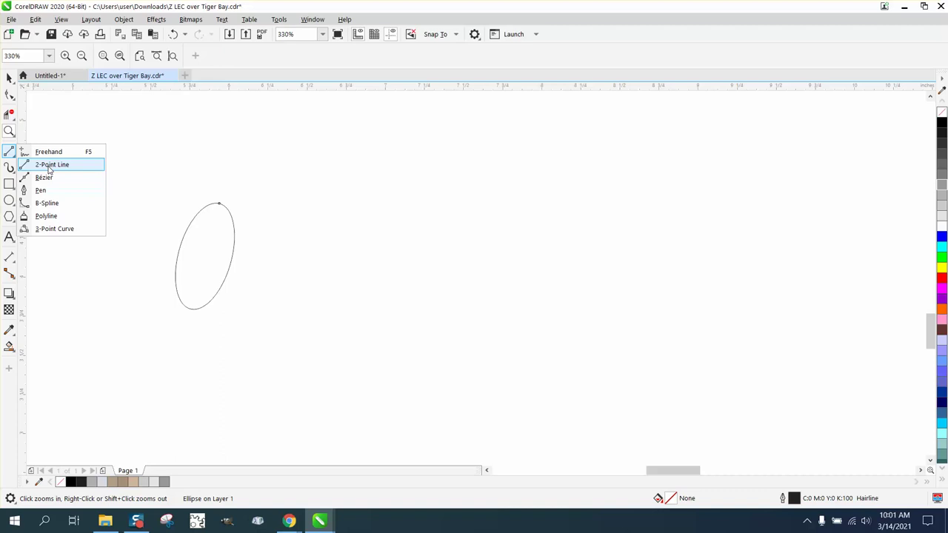
left_click(48, 166)
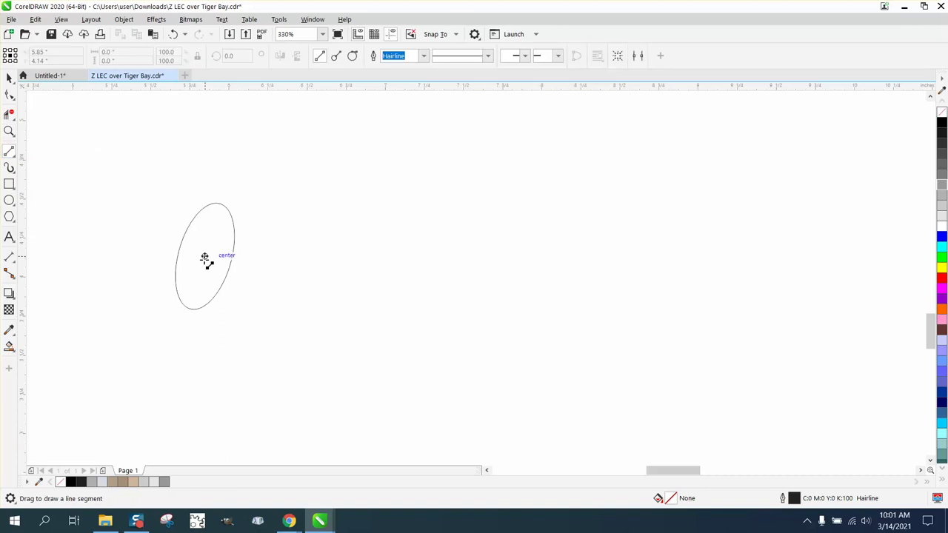
left_click_drag(204, 257, 202, 197)
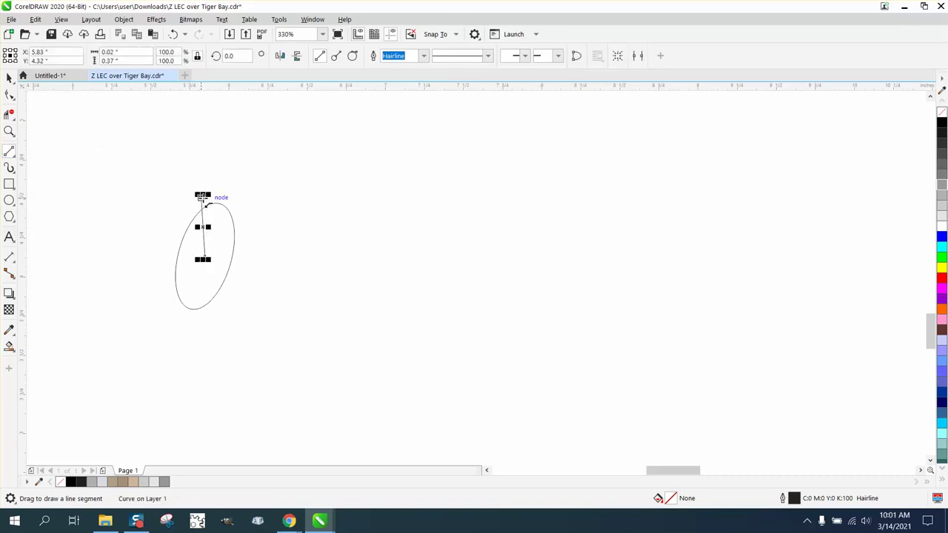
- Rotate a copy of the line about its bottom end and group both lines into a V
left_click(9, 131)
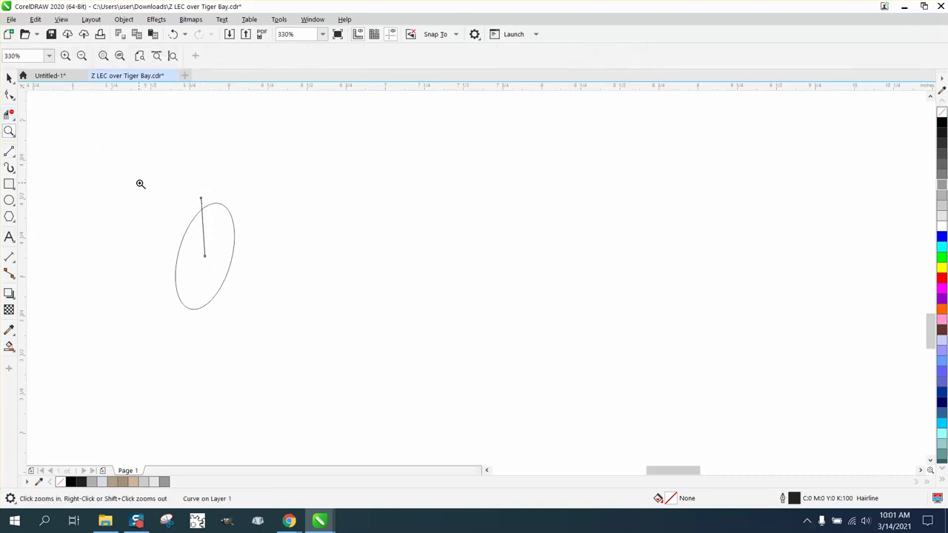
left_click_drag(154, 183, 331, 320)
left_click(9, 77)
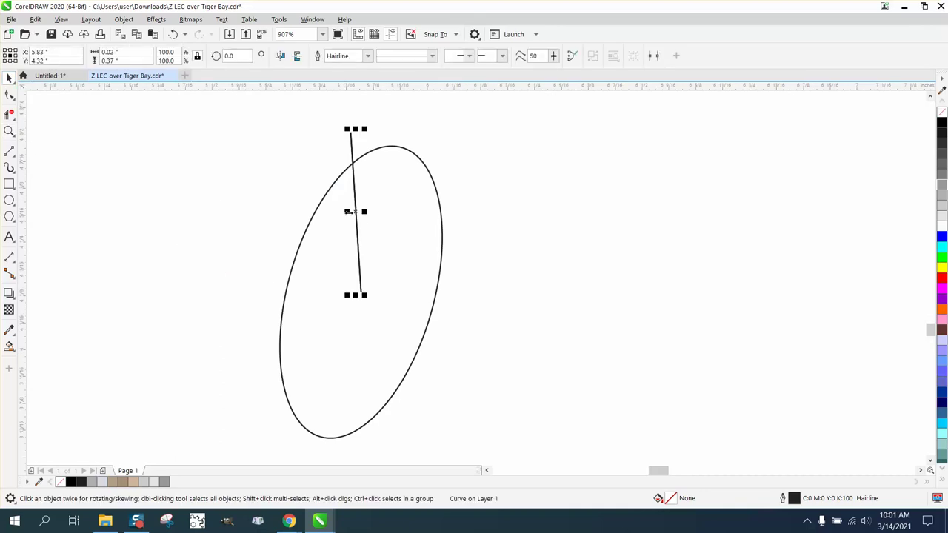
left_click(356, 212)
left_click_drag(356, 212, 361, 291)
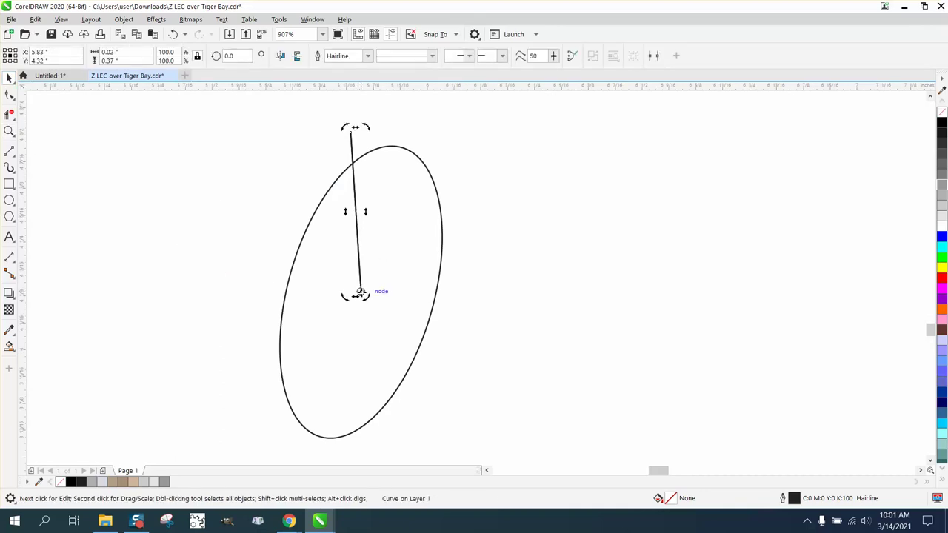
left_click_drag(368, 127, 451, 158)
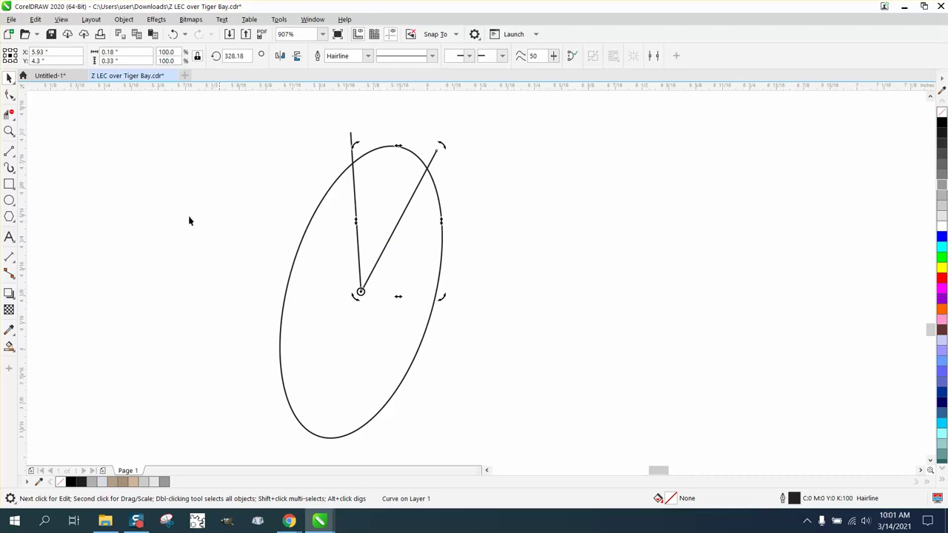
left_click_drag(331, 122, 355, 235)
left_click_drag(500, 329, 507, 328)
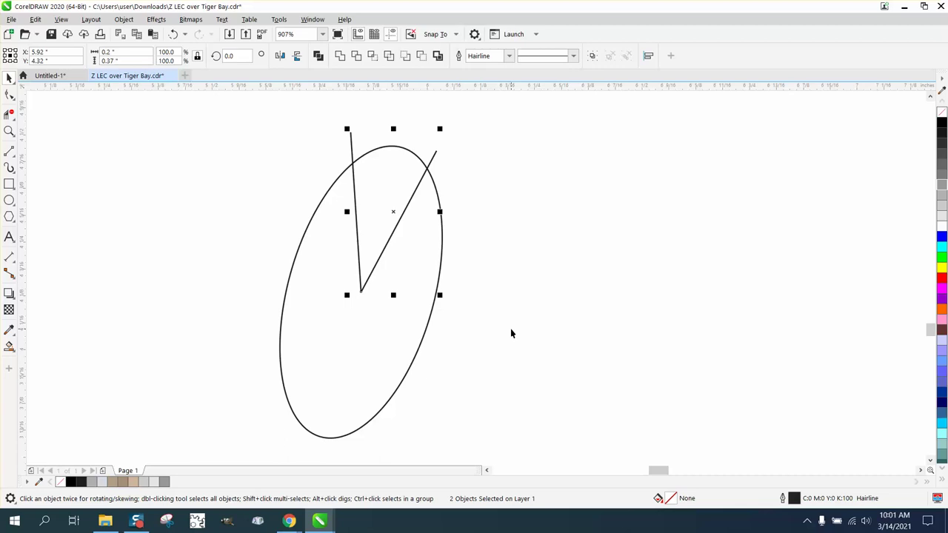
key("ctrl+g")
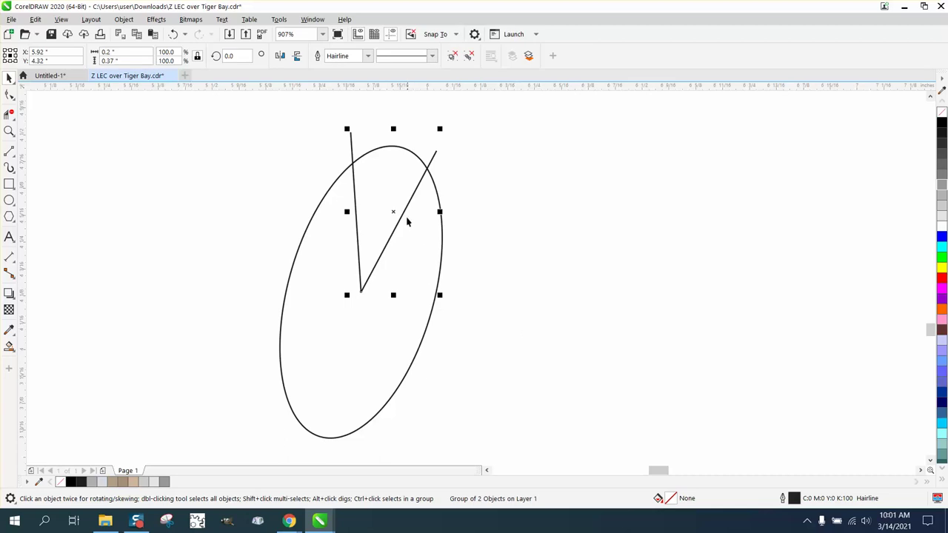
- Rotate-copy the V pair around its vertex, repeating with Ctrl+R for three pairs
left_click(396, 212)
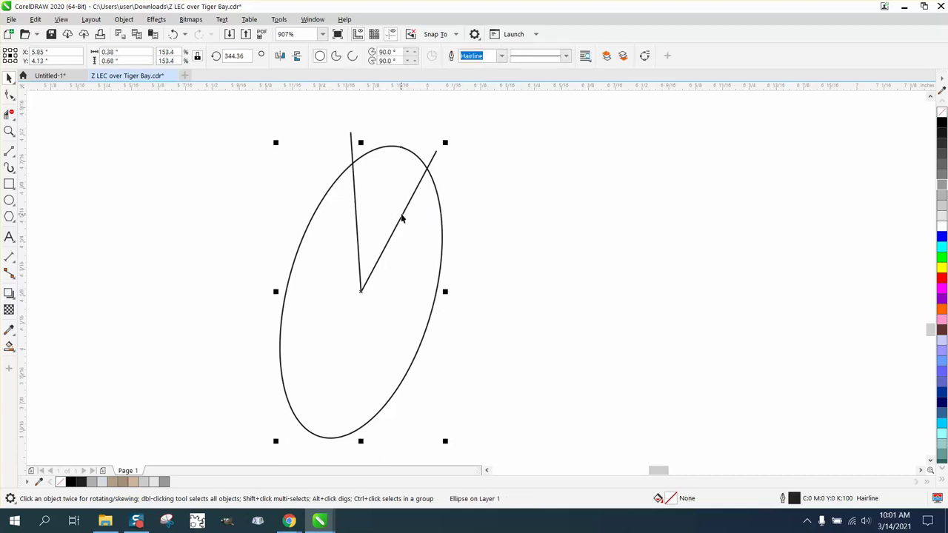
left_click(401, 216)
left_click(398, 219)
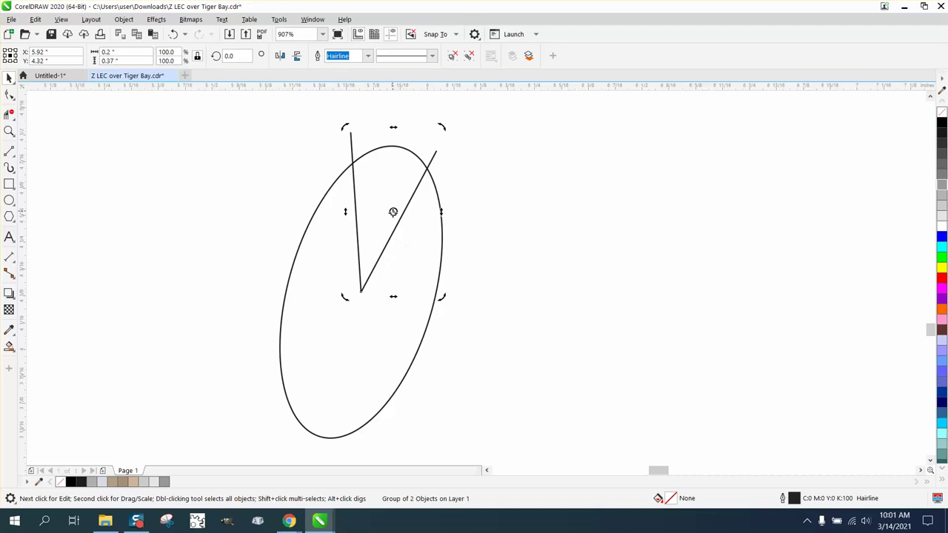
left_click_drag(393, 212, 361, 291)
left_click_drag(440, 128, 273, 331)
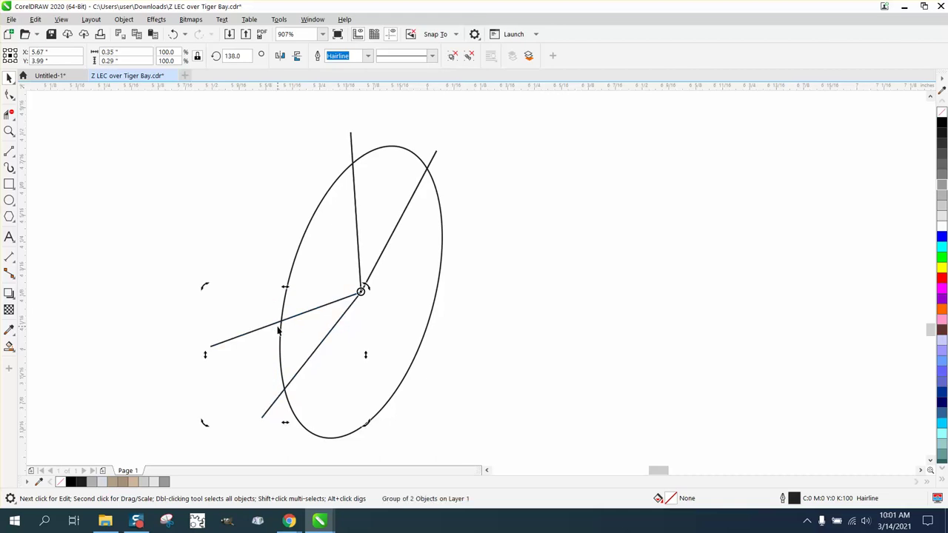
key("ctrl+r")
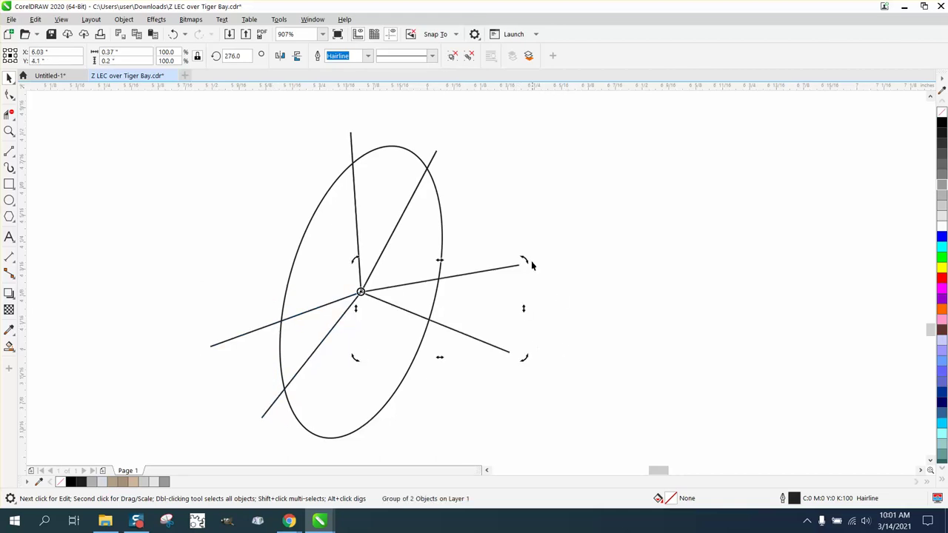
left_click_drag(531, 265, 527, 359)
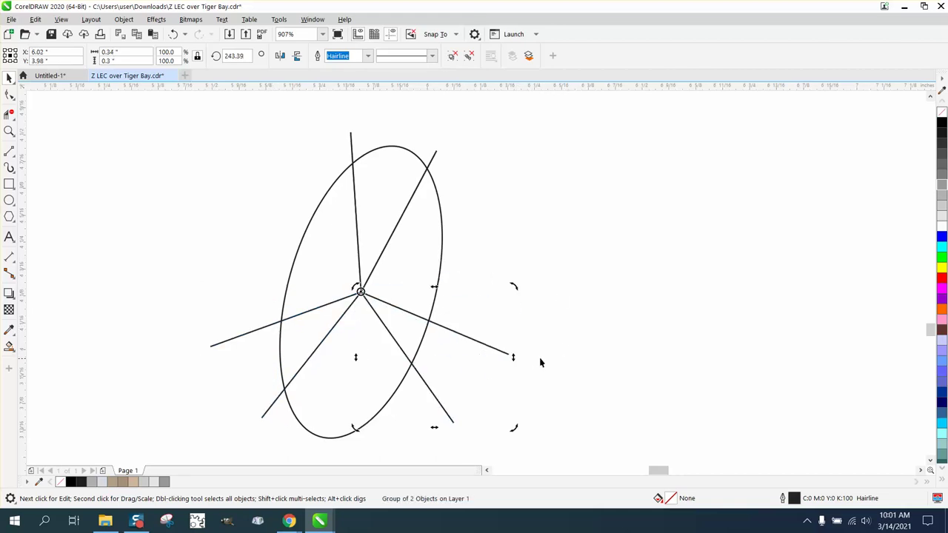
- Smart Fill the lower-left, top and right wedges inside the ellipse light grey
left_click(10, 347)
left_click(312, 337)
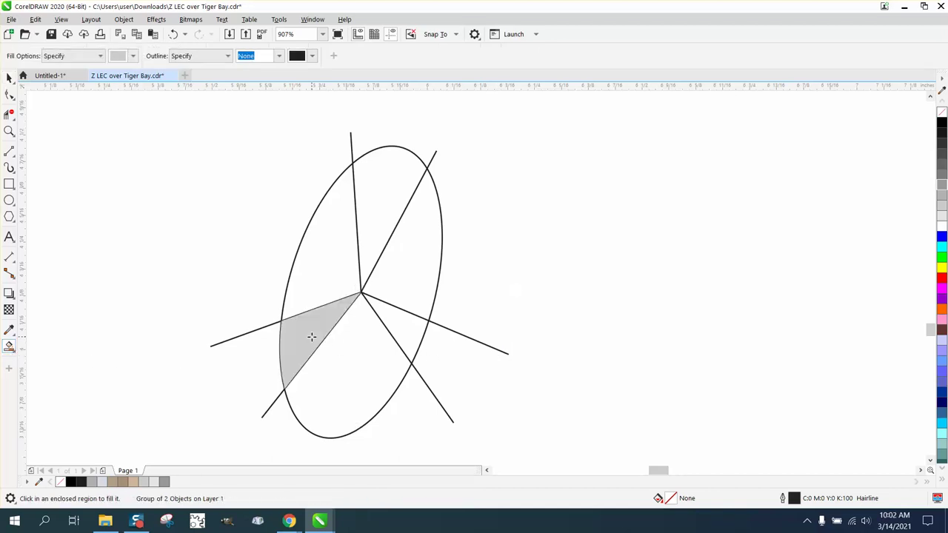
left_click(374, 229)
left_click(402, 319)
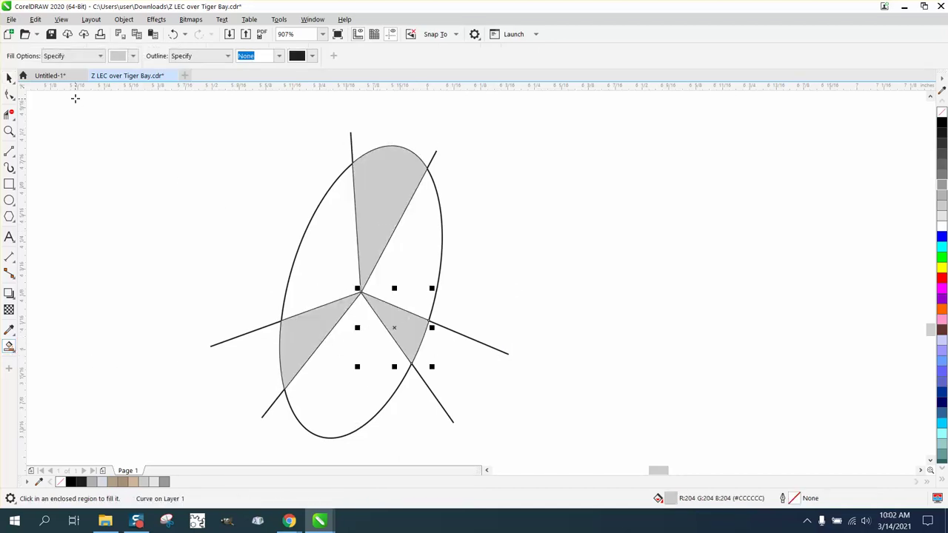
left_click(9, 77)
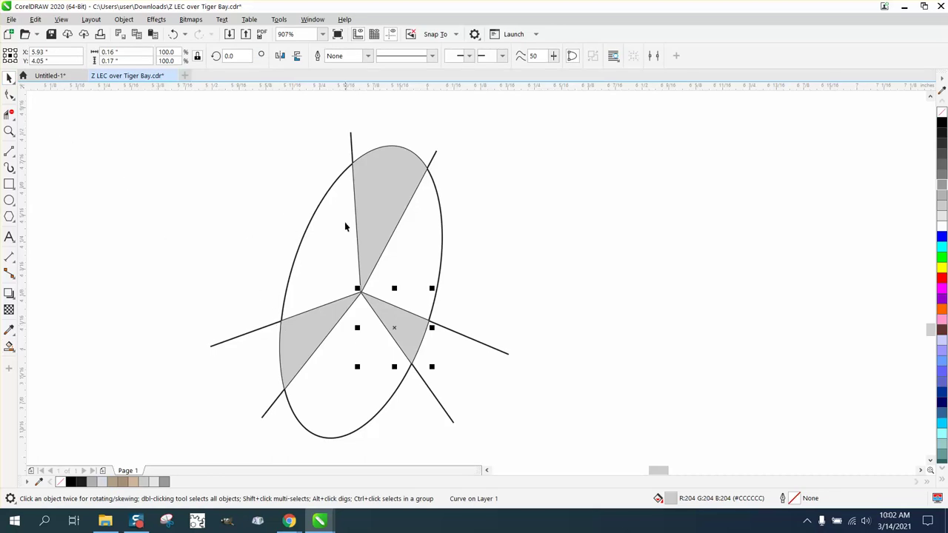
left_click(8, 114)
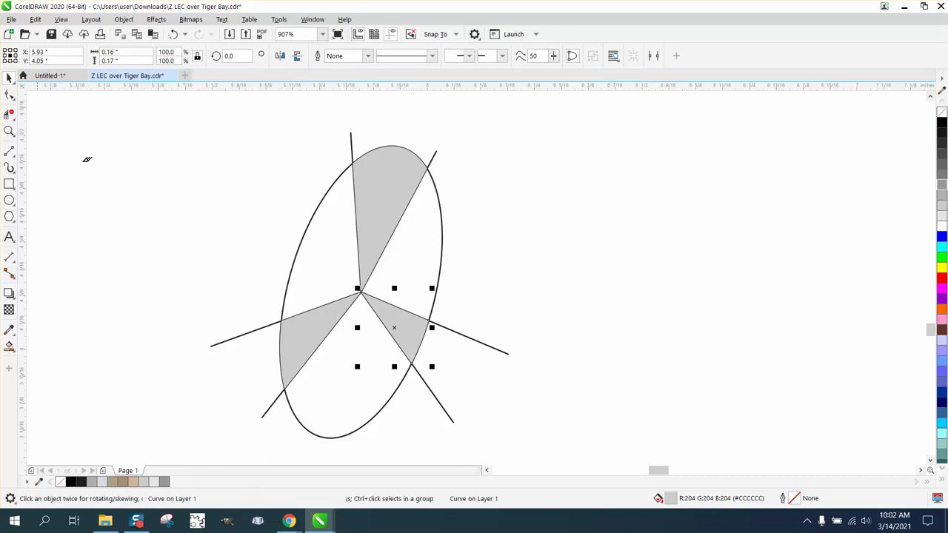
- Delete the ellipse's left, right and bottom arcs outside the blades
left_click(320, 257)
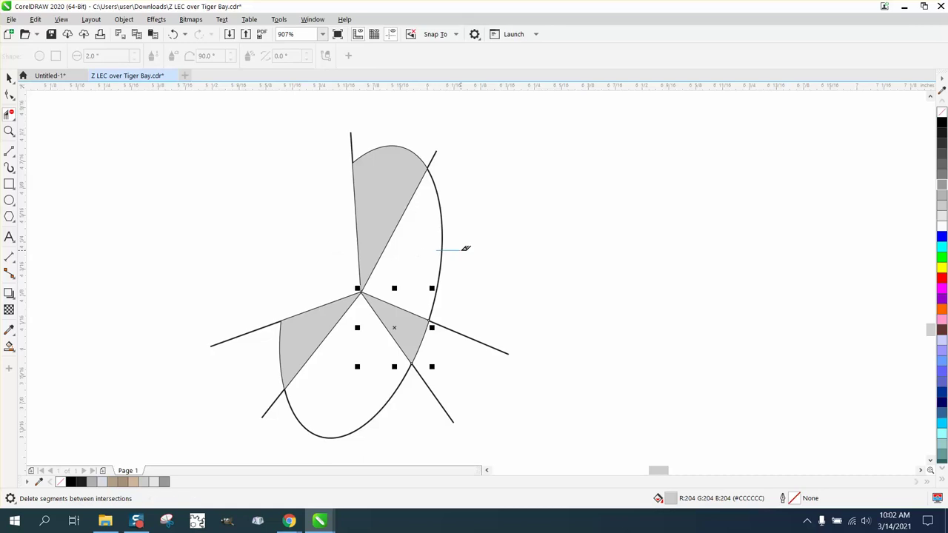
left_click(443, 253)
left_click(367, 428)
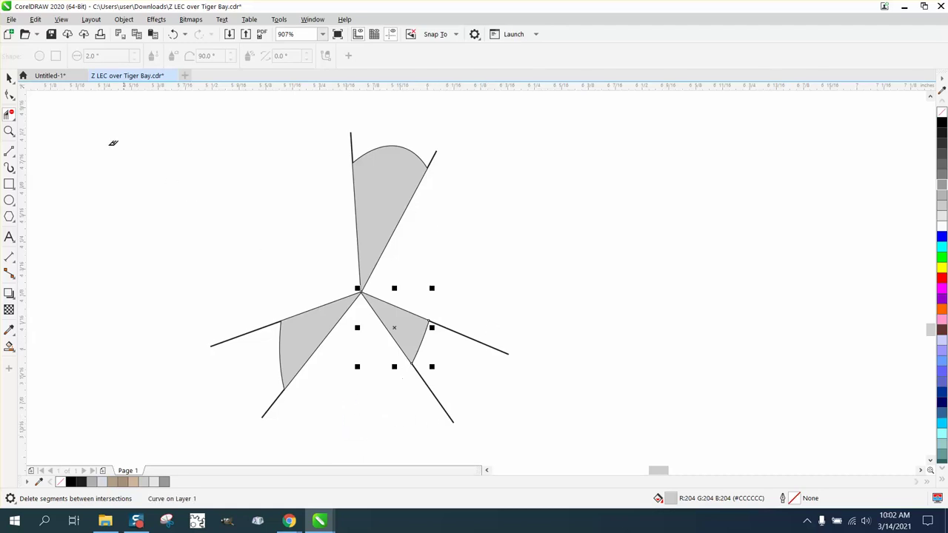
- Delete the top, right and left guide-line pairs, then select all remaining blades
left_click(9, 77)
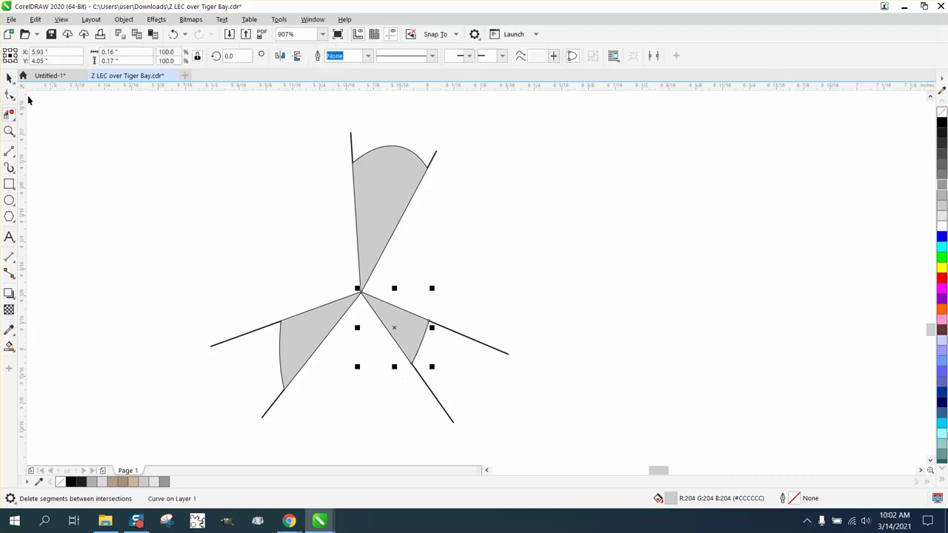
left_click(433, 157)
key("Delete")
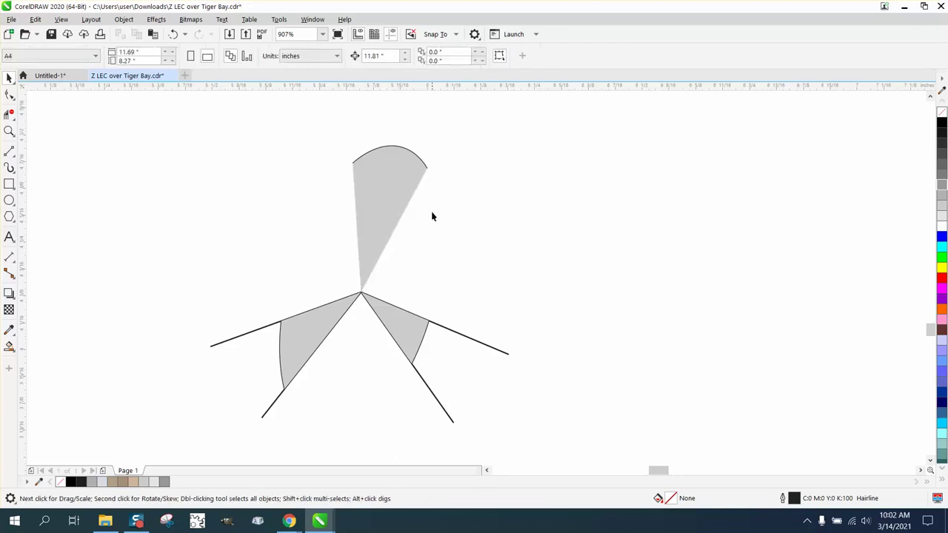
left_click(470, 338)
key("Delete")
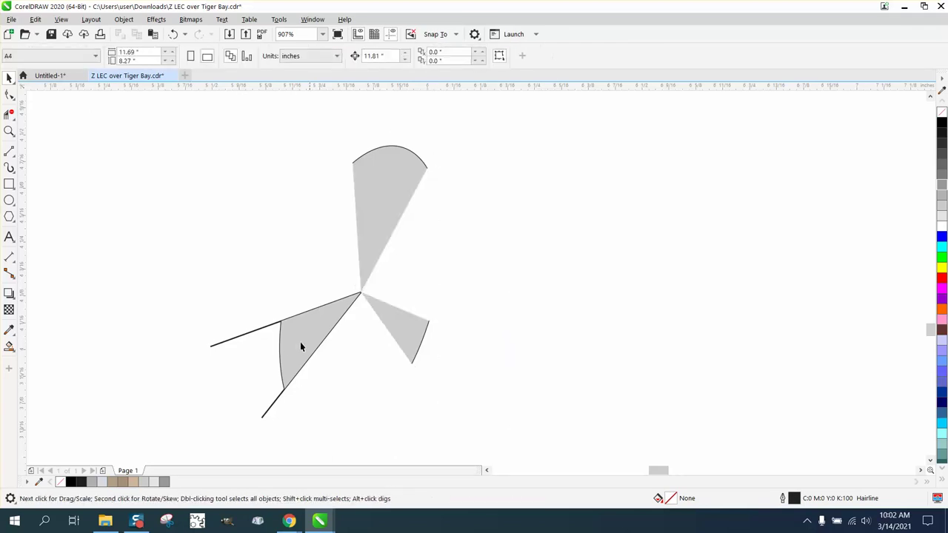
left_click(259, 334)
key("Delete")
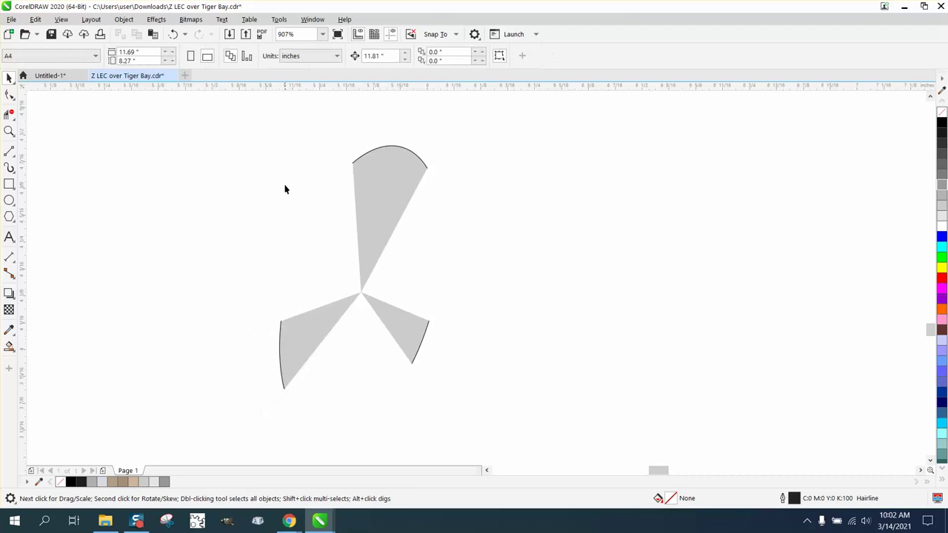
key("ctrl+a")
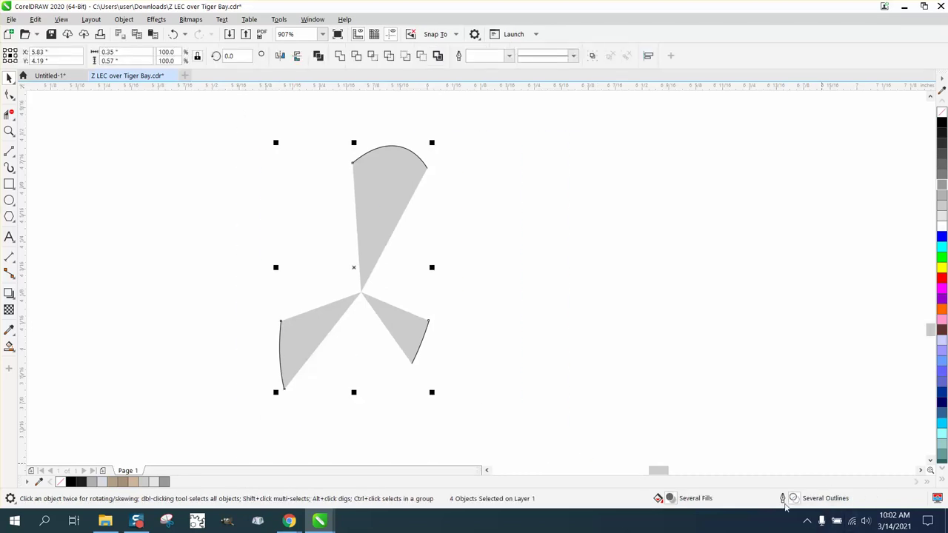
- Give the selected blades a 0.25 pt outline in the Outline Pen dialog
double_click(792, 499)
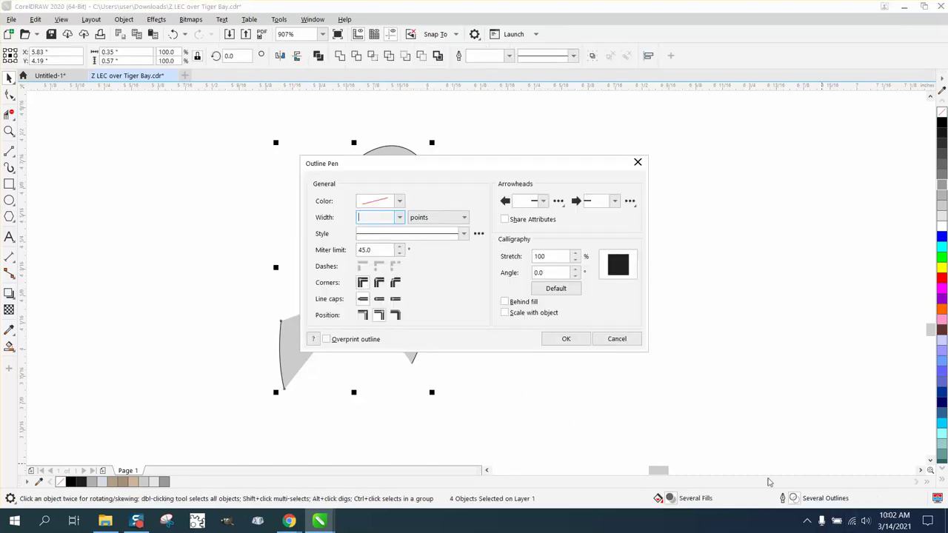
left_click(397, 216)
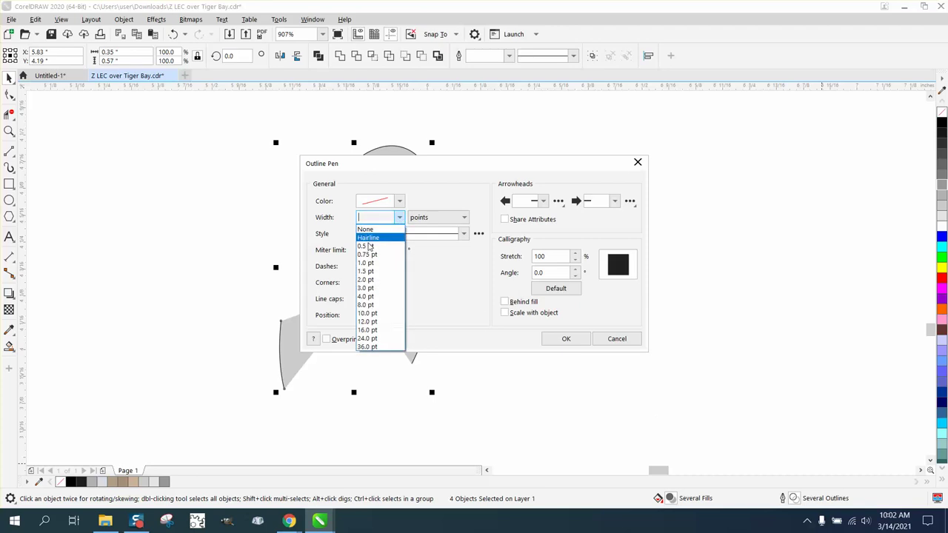
left_click(367, 249)
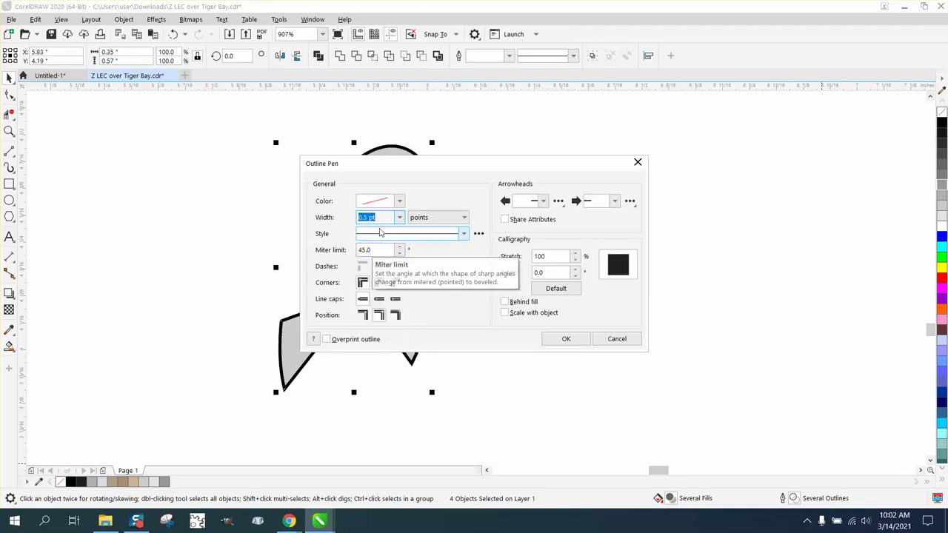
key("alt+Down")
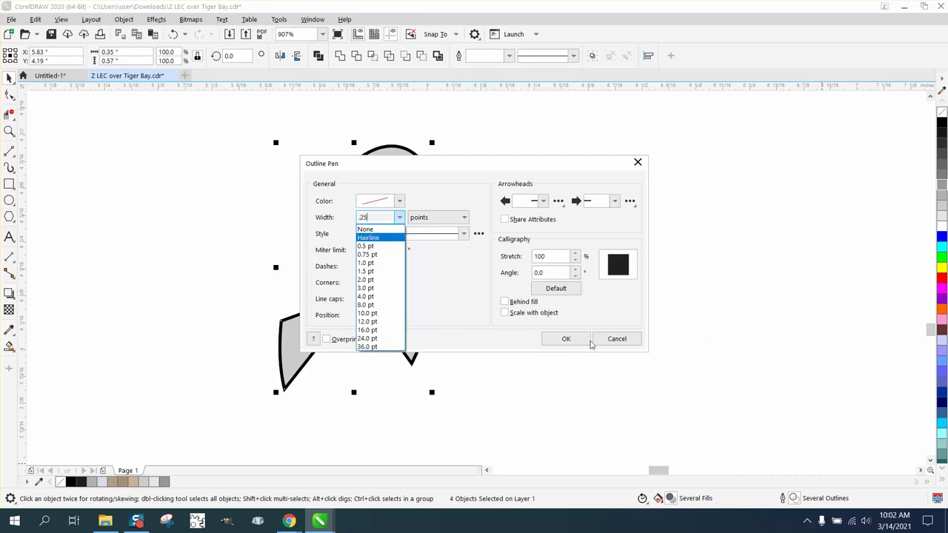
left_click(581, 341)
left_click(568, 343)
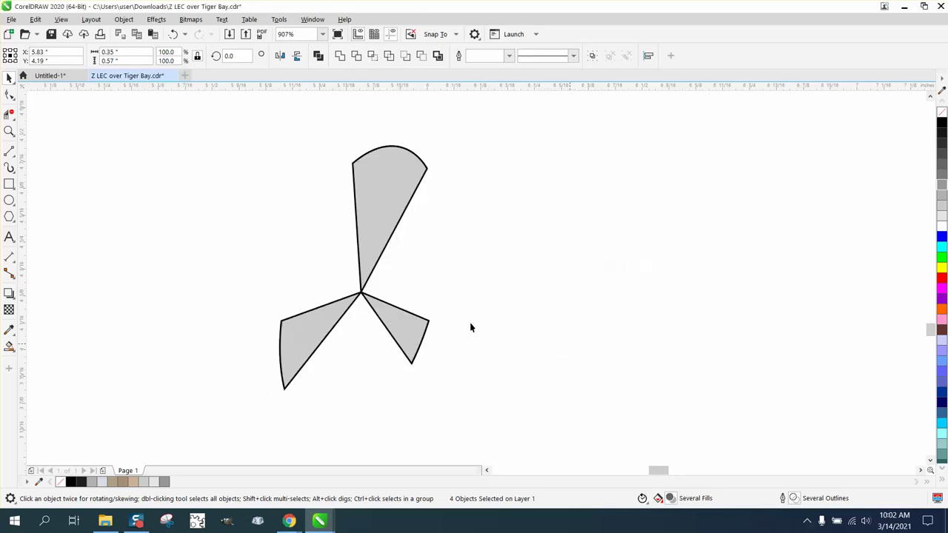
- Remove the top blade's straight edge with Virtual Segment Delete, then undo it twice
left_click(9, 113)
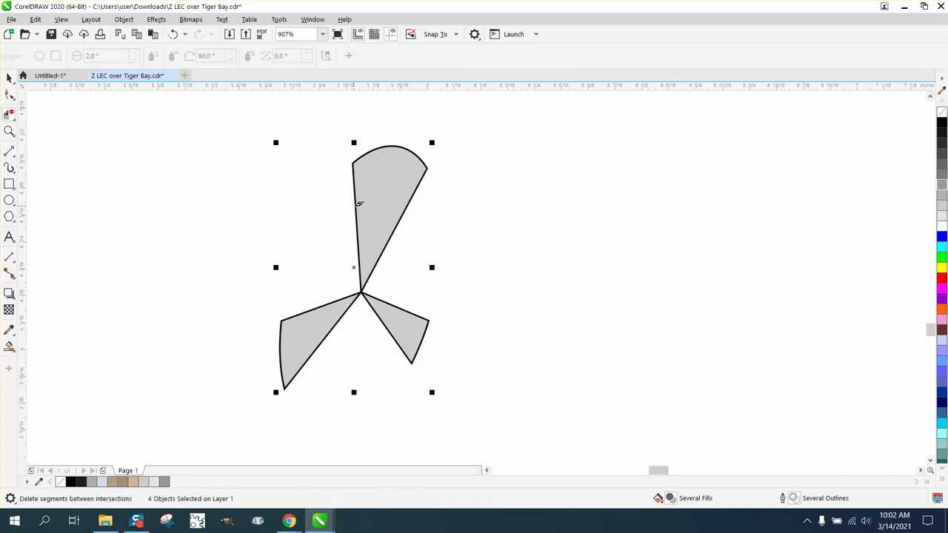
left_click(357, 200)
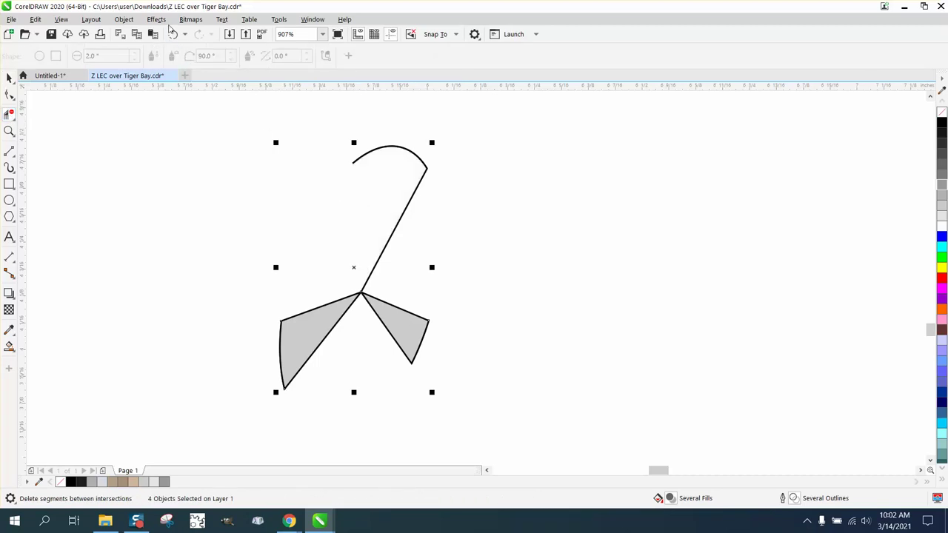
left_click(172, 34)
left_click(172, 34)
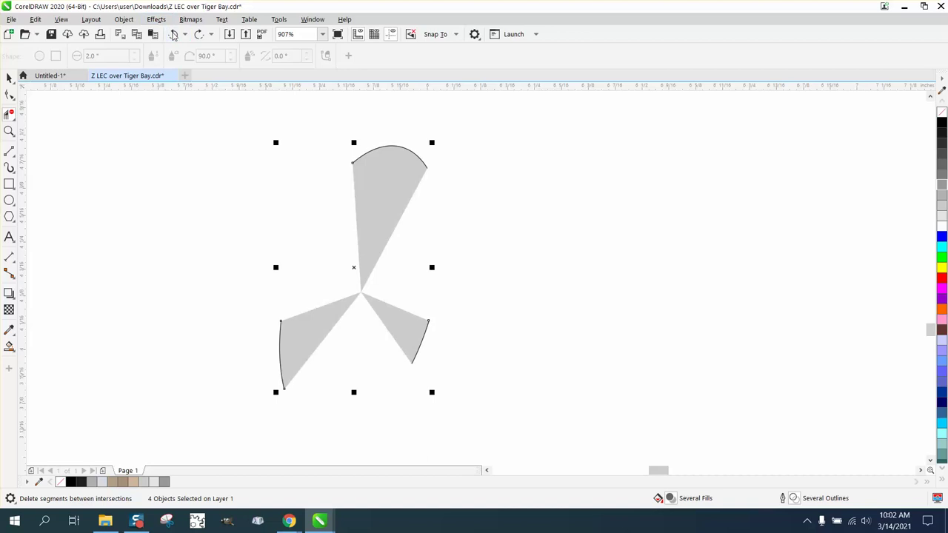
left_click(10, 77)
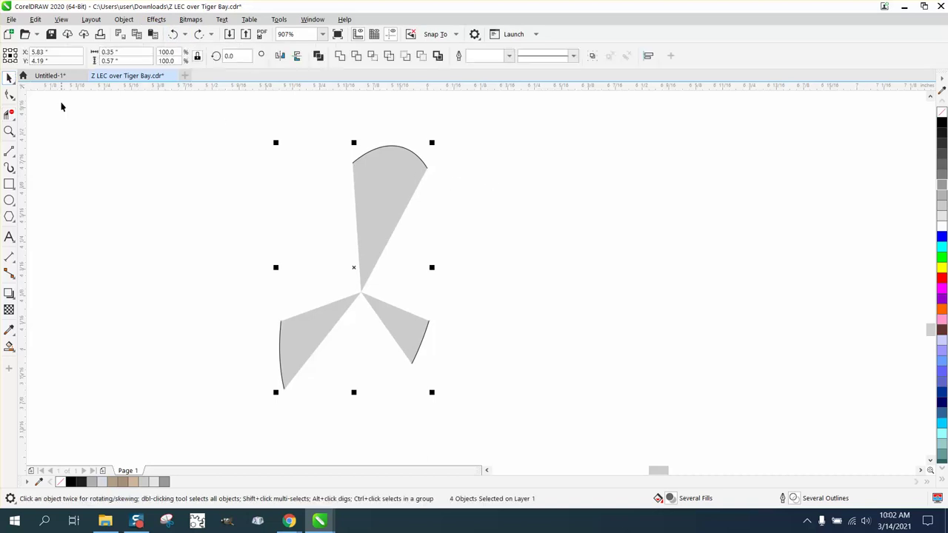
- Try dragging the top blade fill off its arc, then undo and clear the selection
left_click(62, 107)
left_click(396, 148)
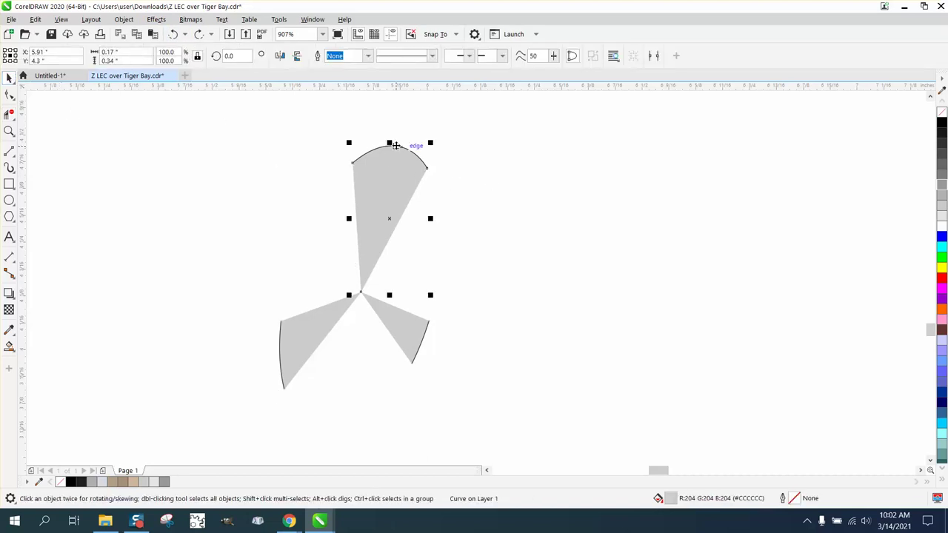
left_click_drag(396, 146, 517, 146)
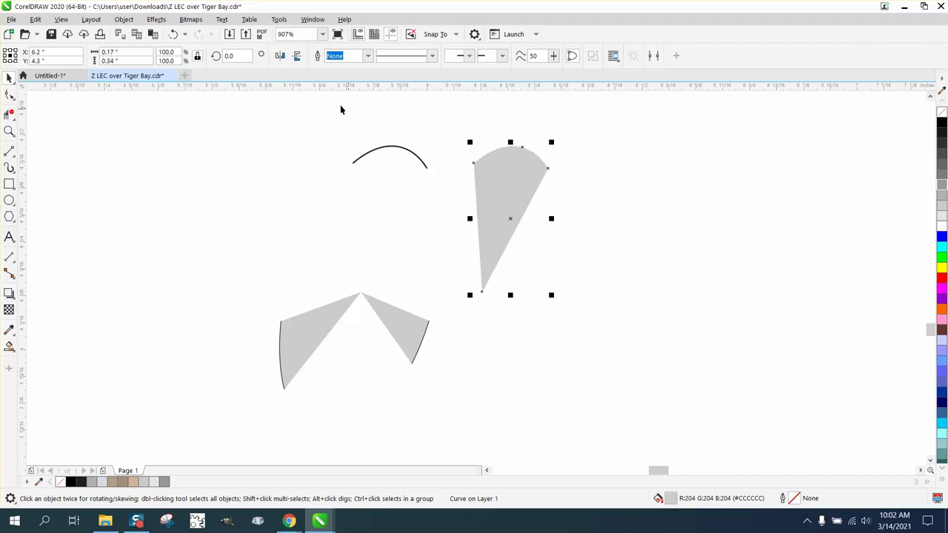
left_click(173, 35)
left_click(182, 99)
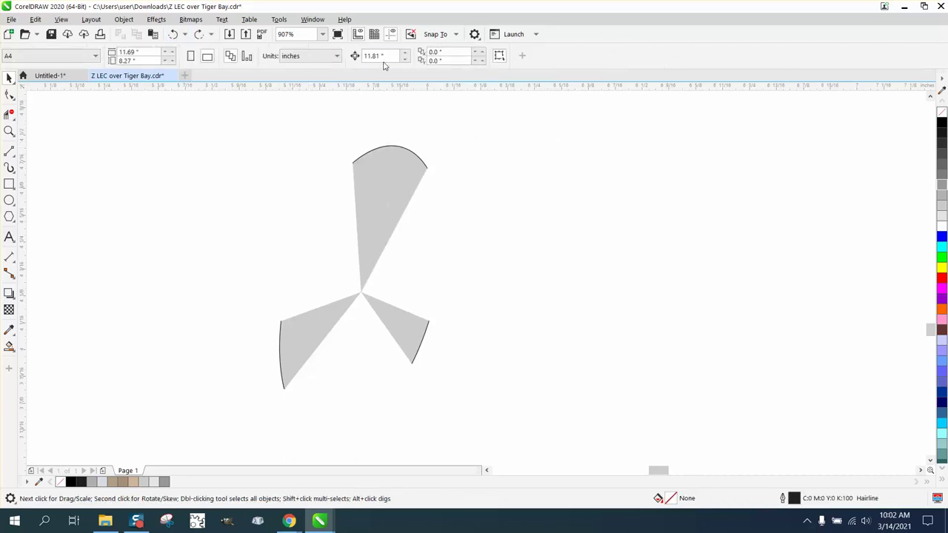
mouse_move(153, 126)
left_mouse_down()
mouse_move(535, 389)
mouse_move(562, 424)
left_mouse_up()
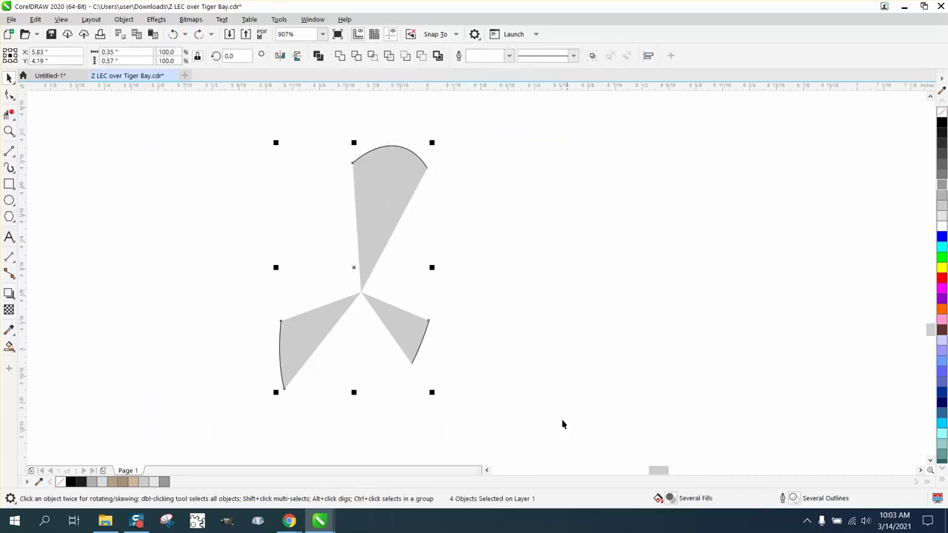
left_click(135, 119)
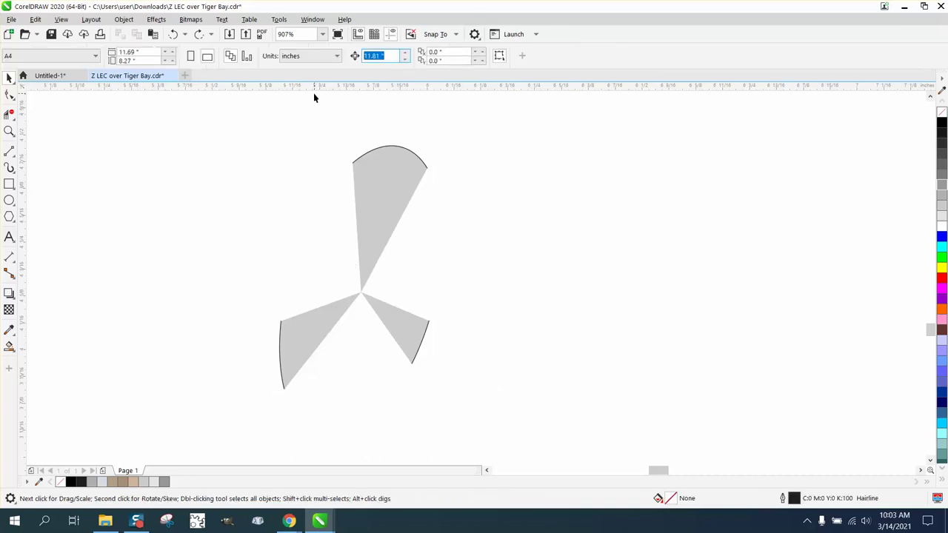
- Set the nudge distance to 1" and nudge each of the three blade fills right
type("1")
left_click(363, 193)
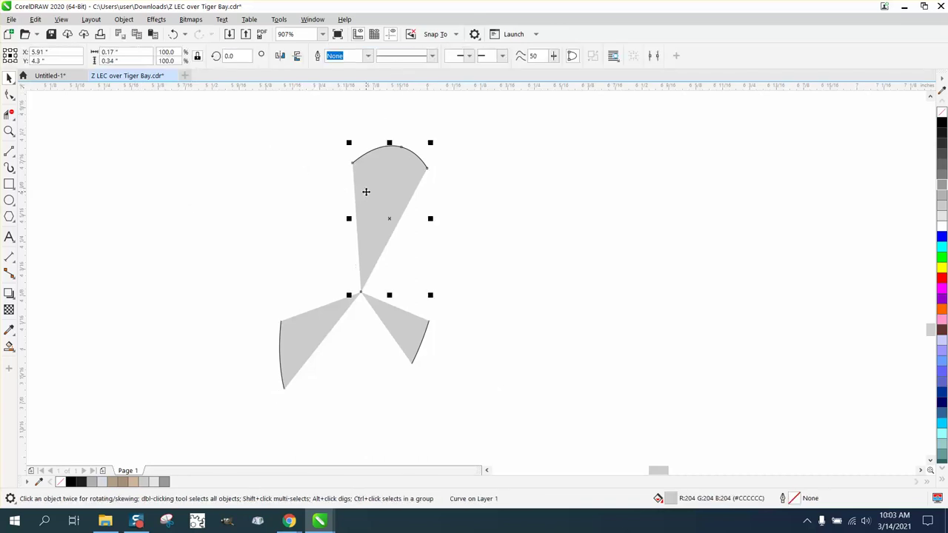
key("Right")
left_click(410, 322)
key("Right")
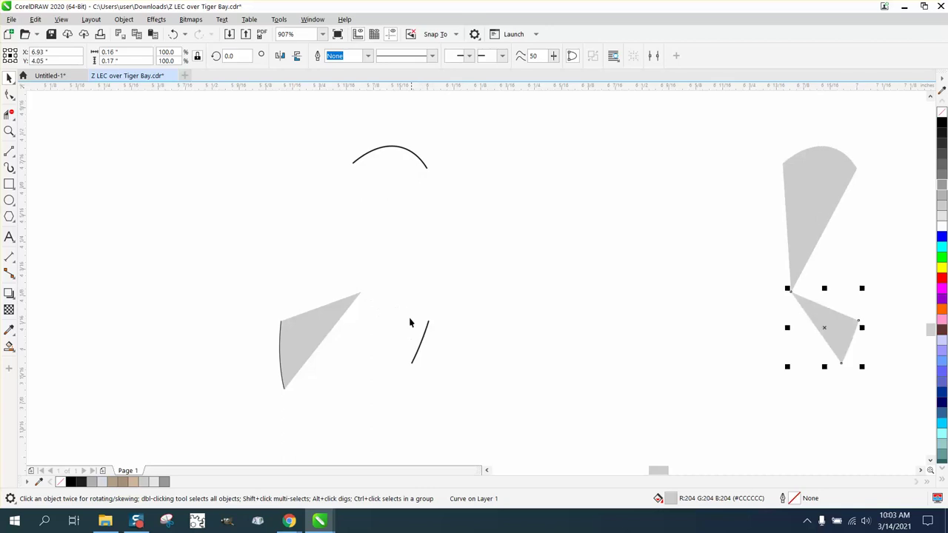
left_click(331, 319)
key("Right")
scroll(284, 231, "down", 3)
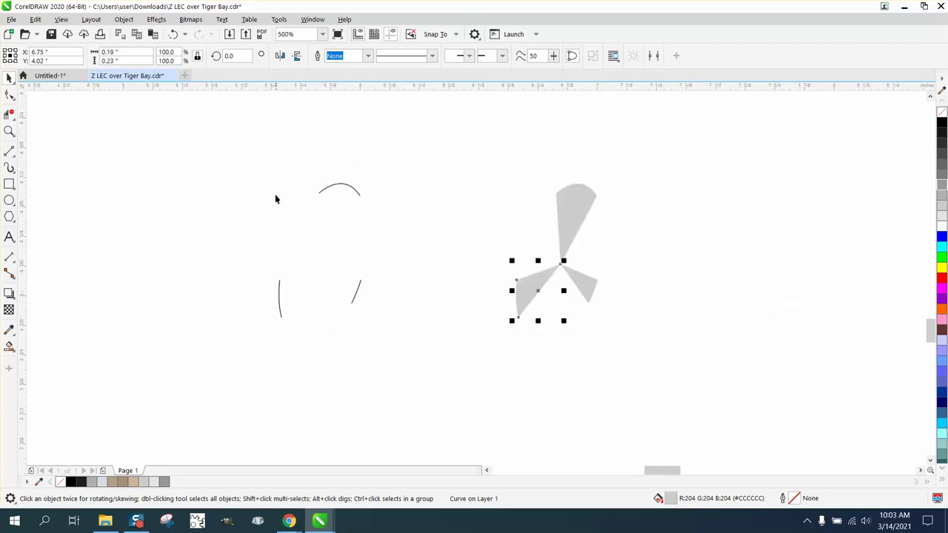
left_click_drag(241, 152, 427, 359)
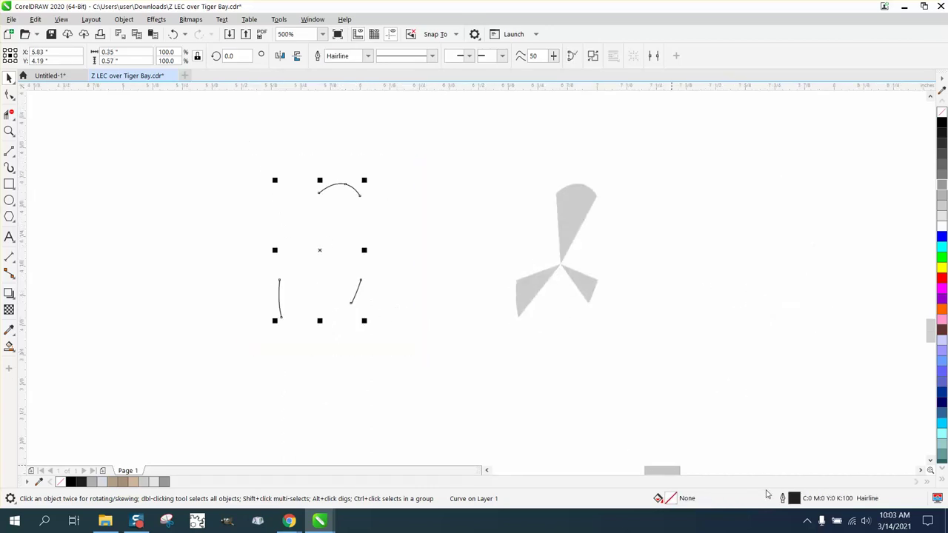
- Change the selected arcs' outline width from hairline to 0.5 pt in Outline Pen
double_click(786, 499)
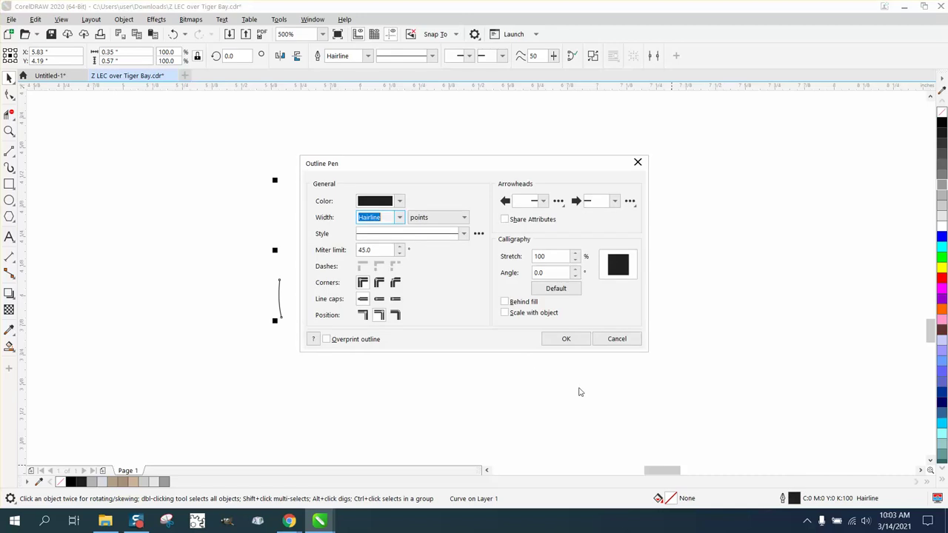
left_click(400, 217)
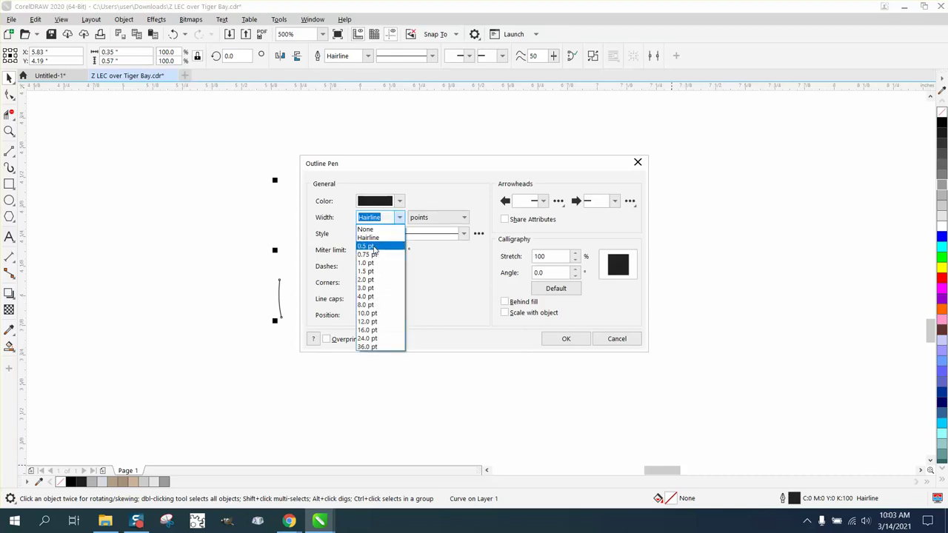
left_click(370, 246)
left_click(565, 339)
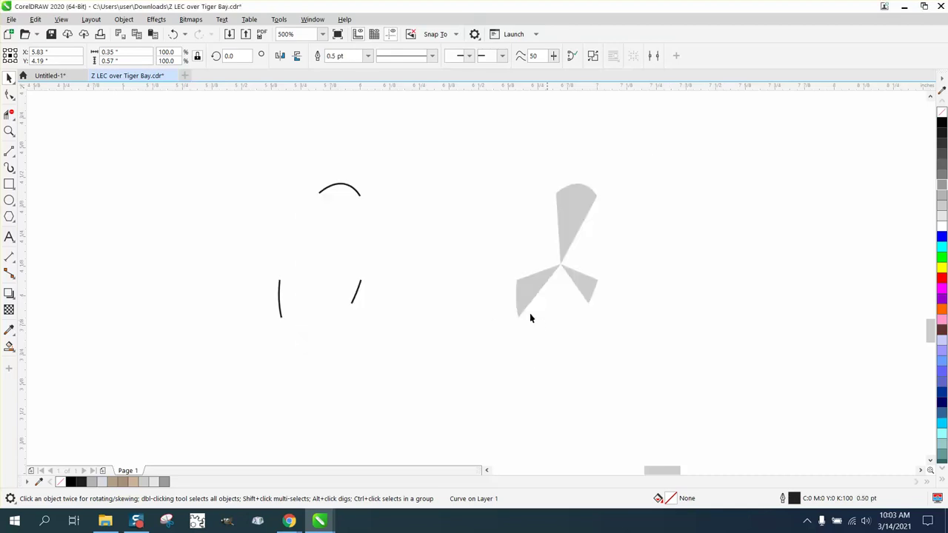
left_click(10, 131)
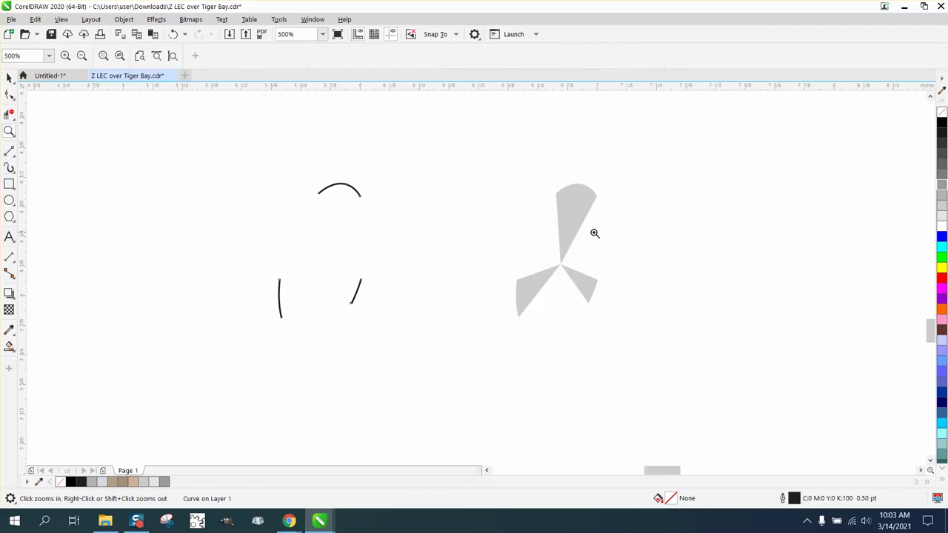
left_click_drag(742, 364, 741, 363)
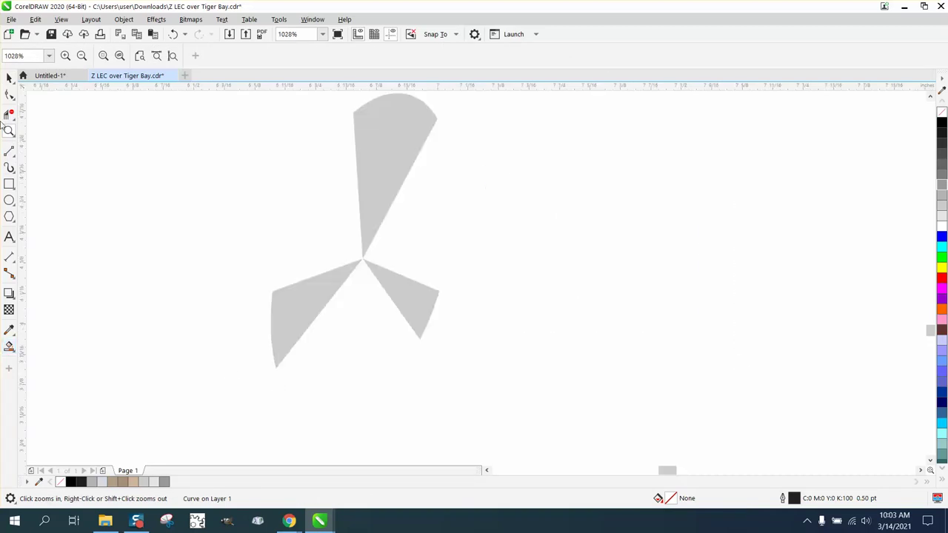
- Give the top blade a linear fountain fill, dark grey at the tip fading toward the hub
left_click(8, 77)
left_click(407, 141)
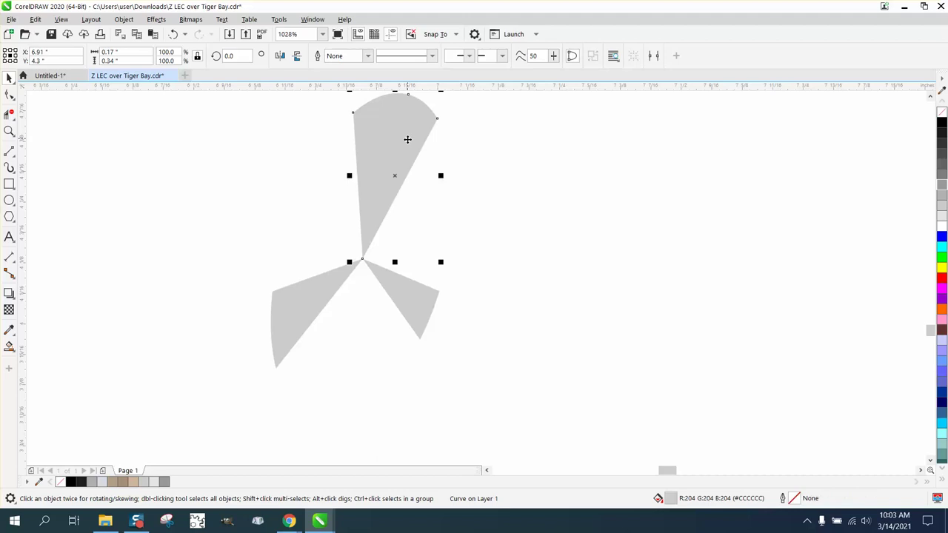
left_click(9, 346)
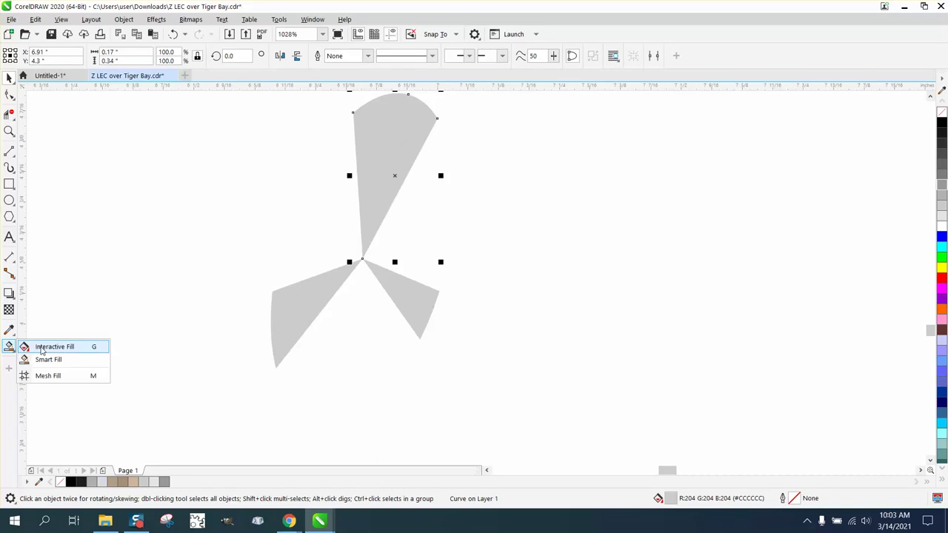
left_click(44, 347)
left_click_drag(362, 236, 402, 104)
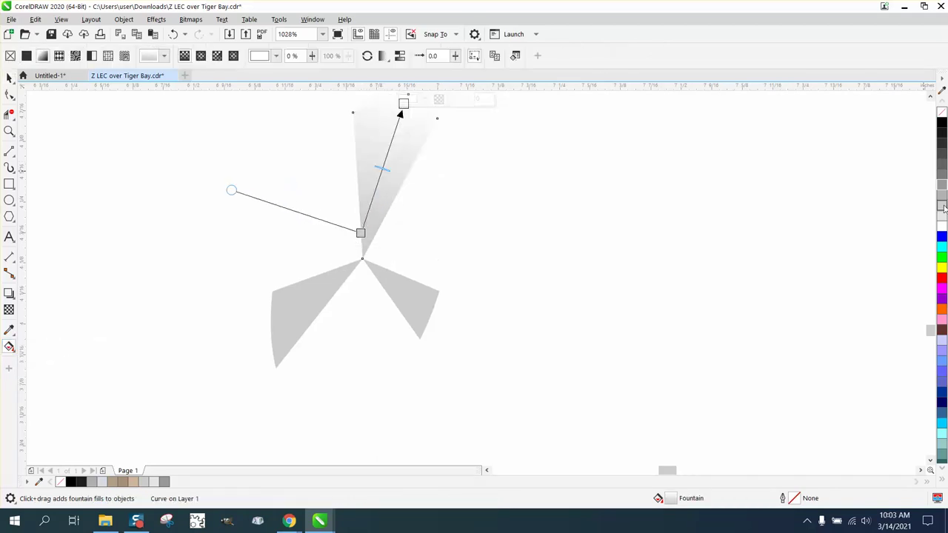
left_click_drag(942, 145, 406, 104)
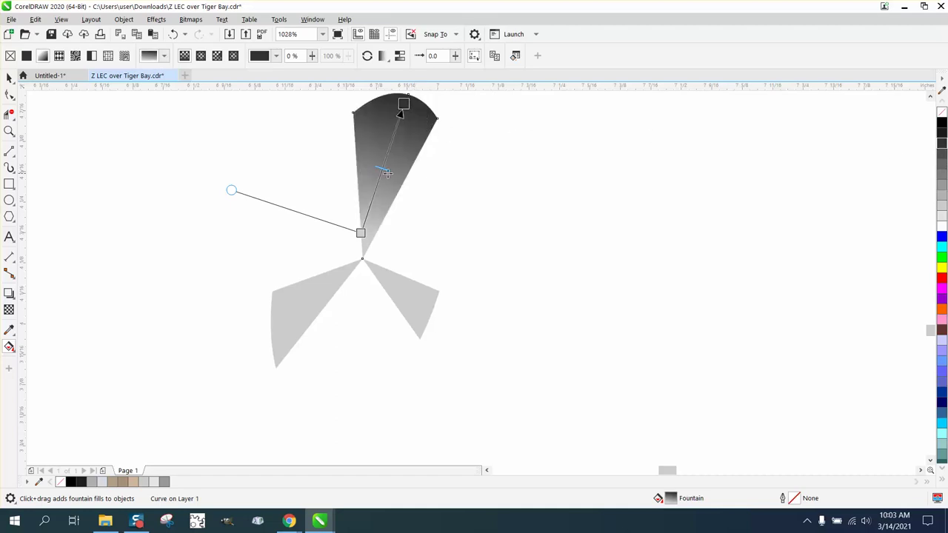
left_click_drag(387, 167, 397, 128)
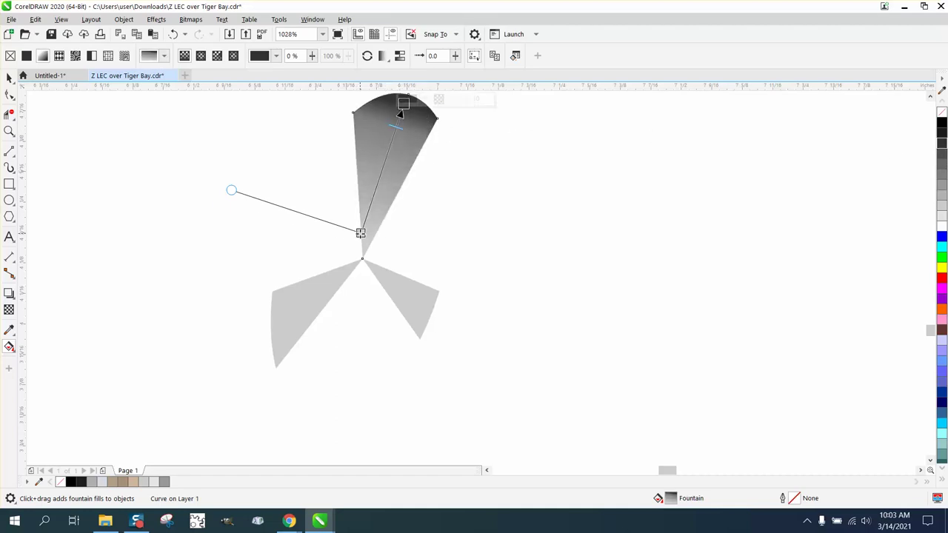
left_click_drag(360, 232, 362, 259)
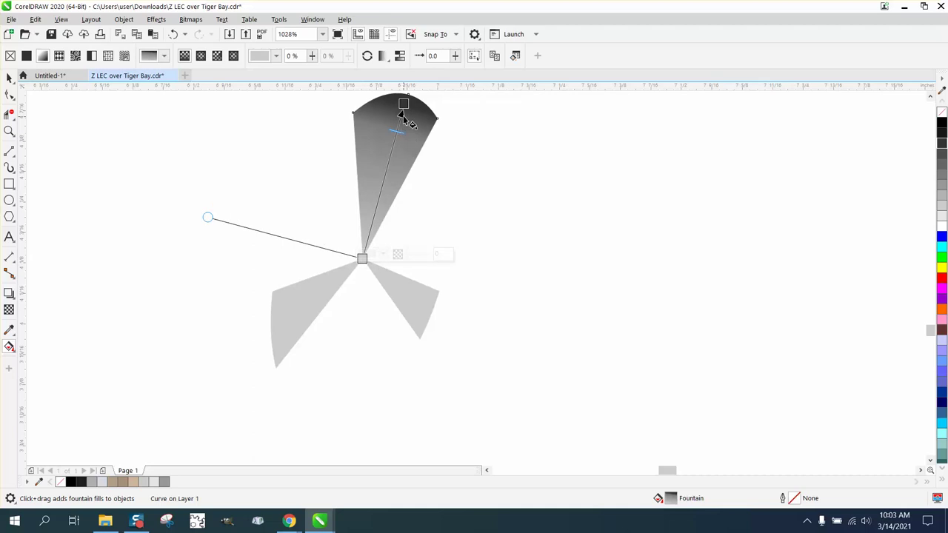
scroll(486, 197, "down", 3)
left_click_drag(446, 151, 455, 131)
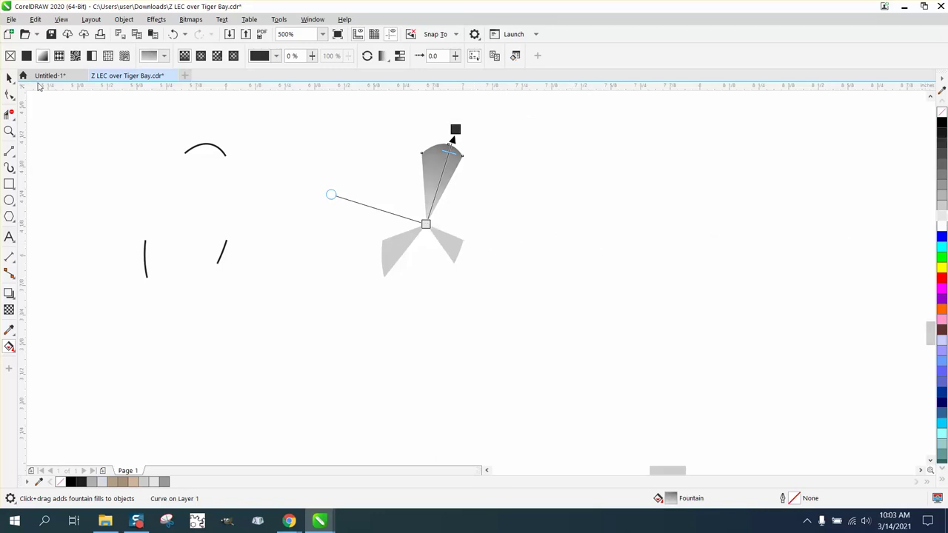
left_click(9, 77)
- Give the lower-left blade a fountain fill, light grey at the hub to dark grey at the tip
left_click(360, 180)
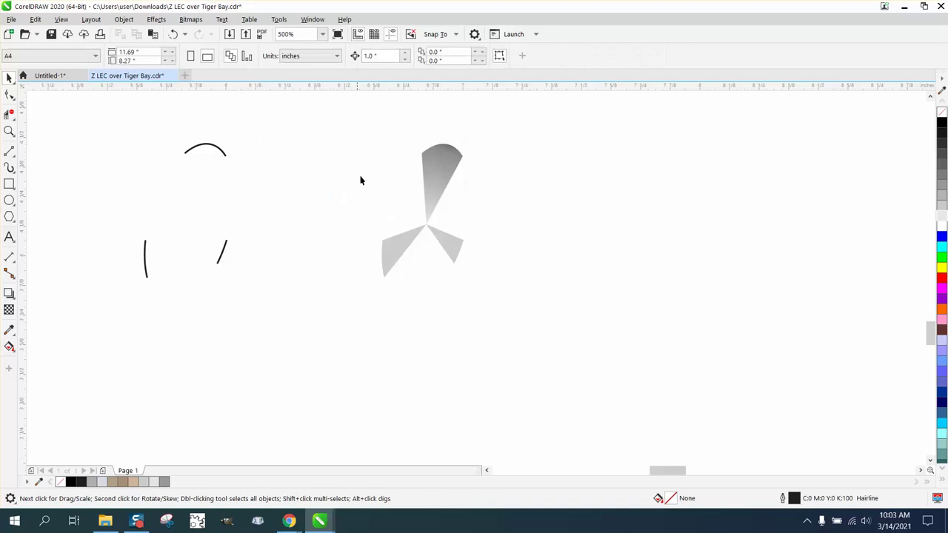
left_click(405, 250)
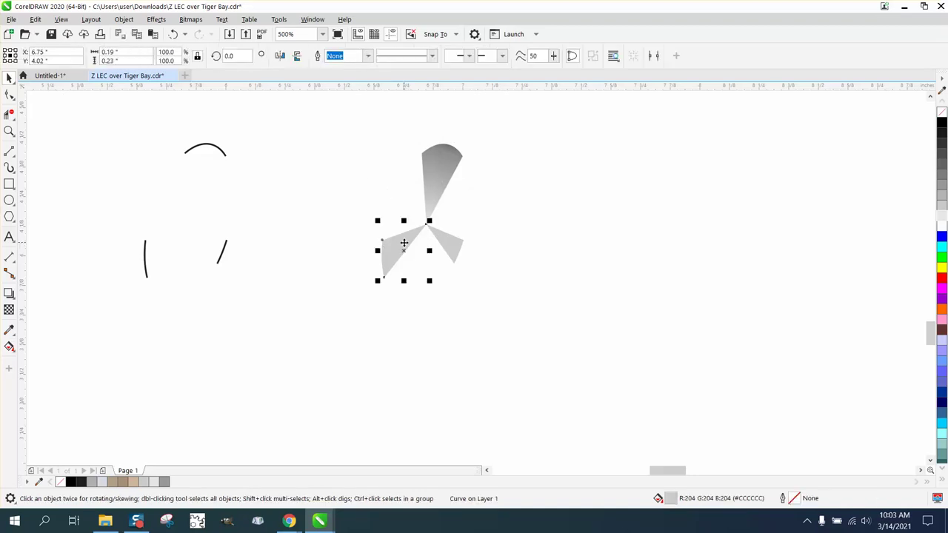
left_click(13, 352)
left_click(46, 353)
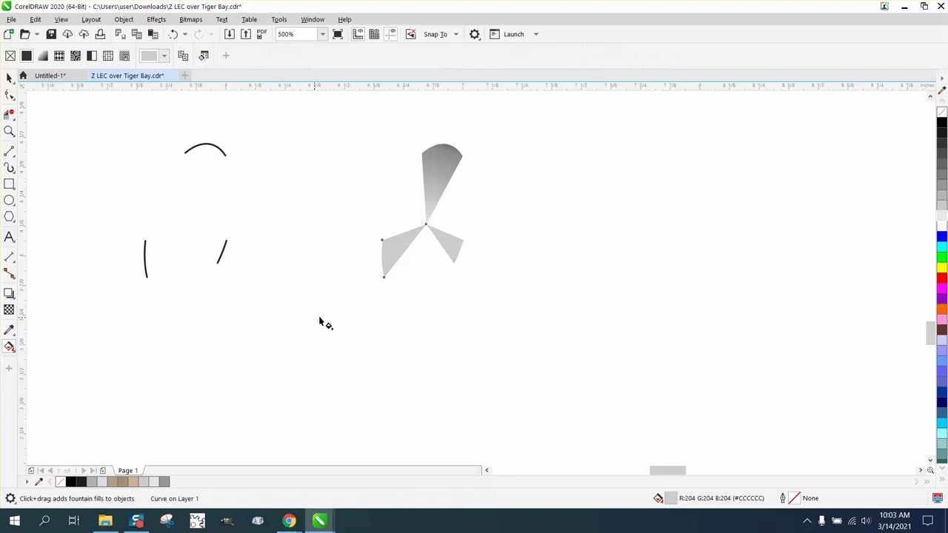
left_click_drag(415, 235, 366, 280)
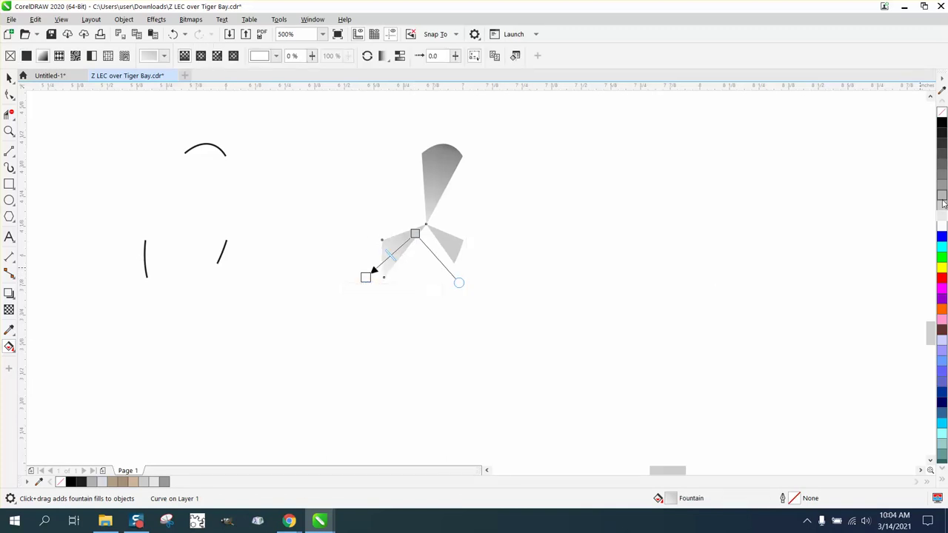
mouse_move(943, 155)
left_mouse_down()
mouse_move(884, 185)
mouse_move(380, 256)
mouse_move(370, 278)
left_mouse_up()
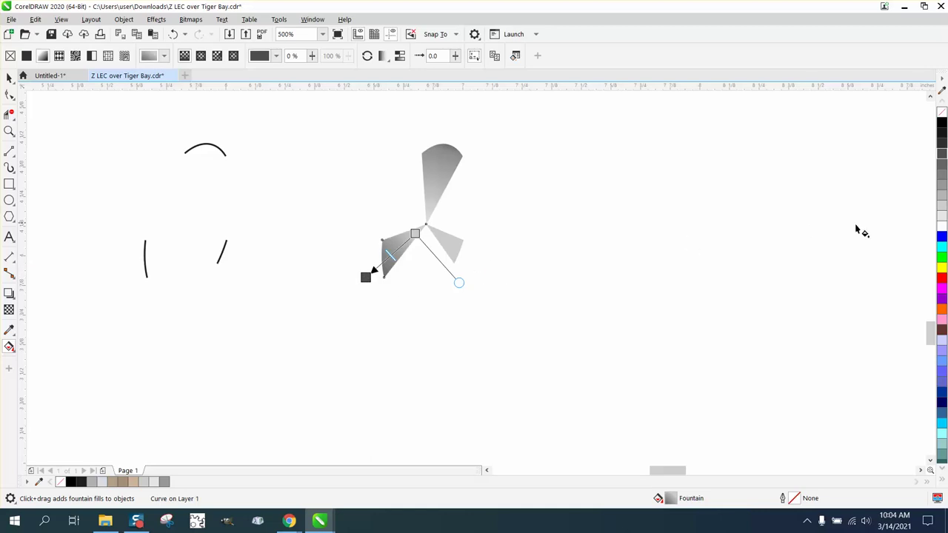
mouse_move(940, 222)
left_mouse_down()
mouse_move(416, 228)
mouse_move(421, 243)
mouse_move(416, 233)
mouse_move(434, 216)
left_mouse_up()
scroll(420, 243, "up", 2)
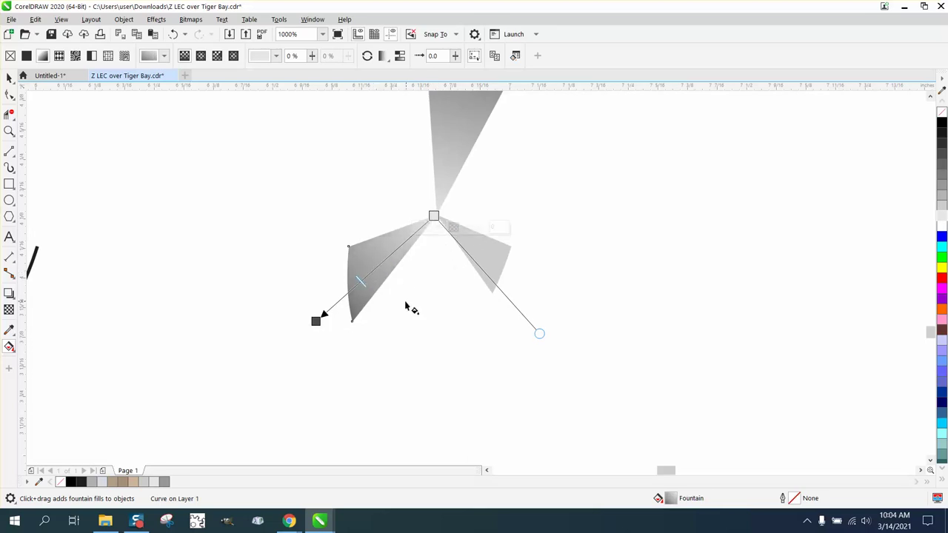
- Give the right blade a matching fountain fill, light grey at the hub to dark grey at the tip
left_click(13, 82)
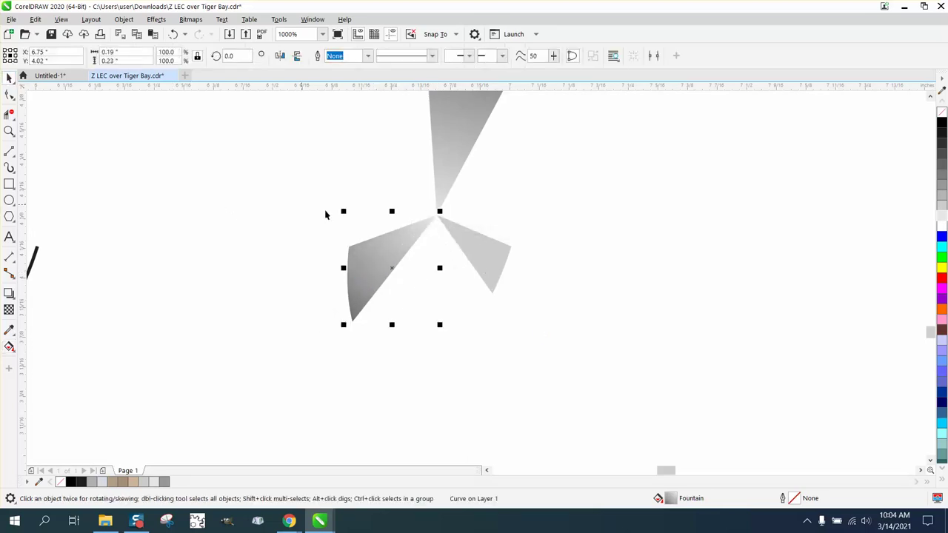
left_click(493, 255)
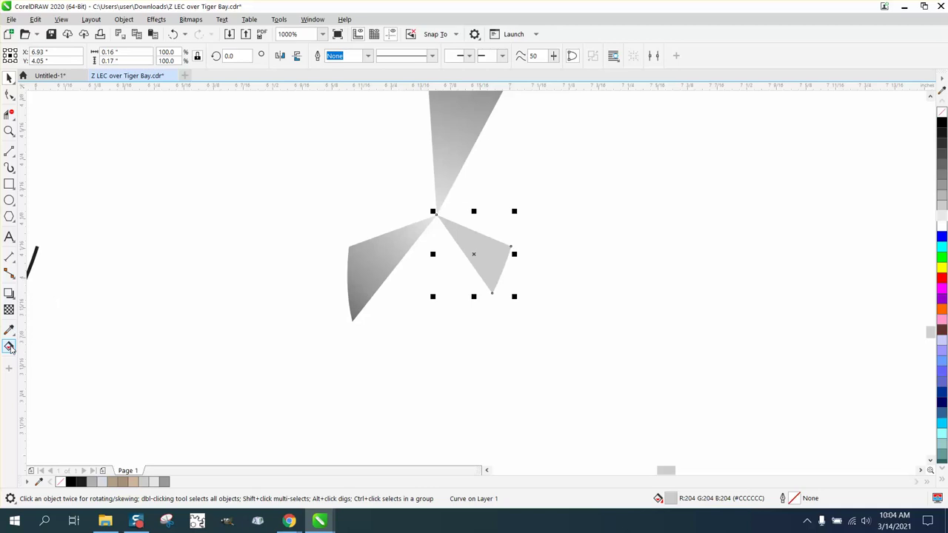
left_click(9, 347)
left_click_drag(456, 224, 534, 296)
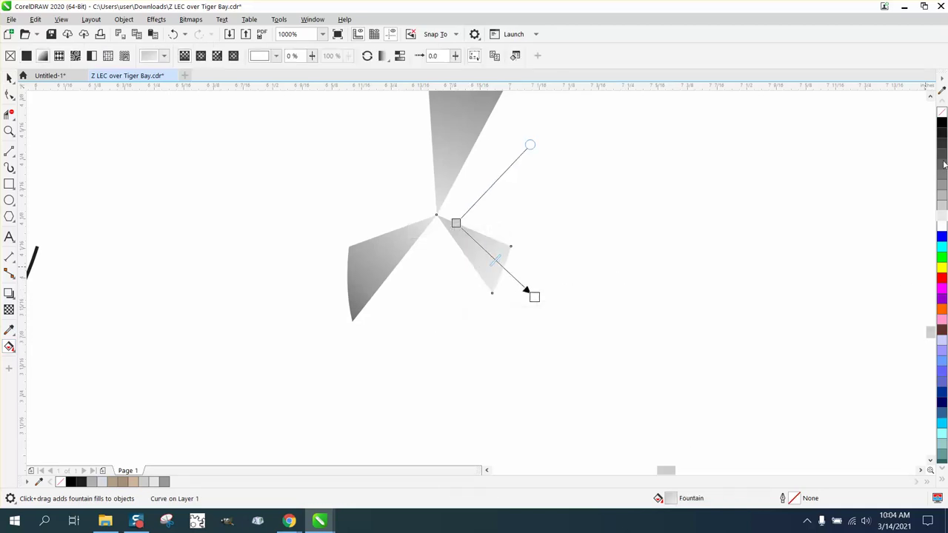
left_click_drag(531, 291, 534, 296)
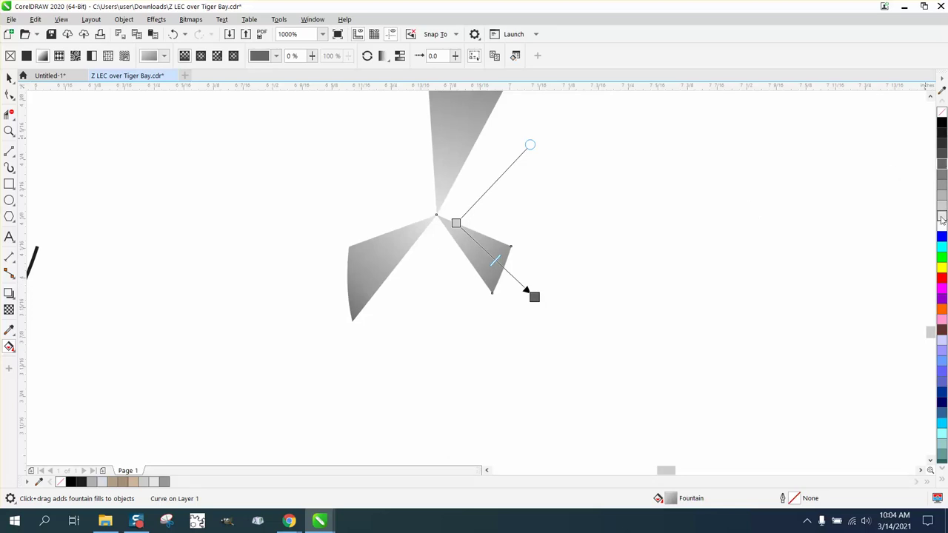
left_click_drag(942, 216, 436, 215)
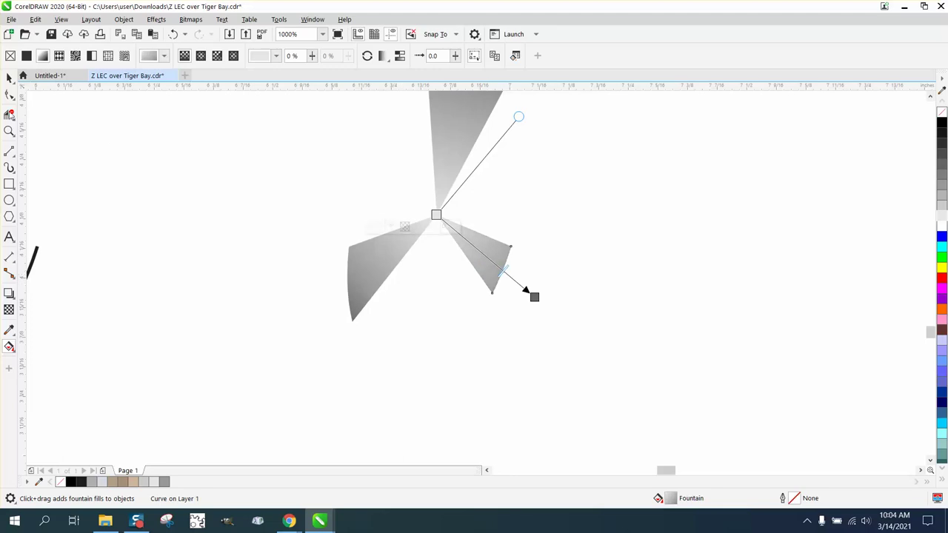
left_click(10, 79)
scroll(403, 344, "down", 2)
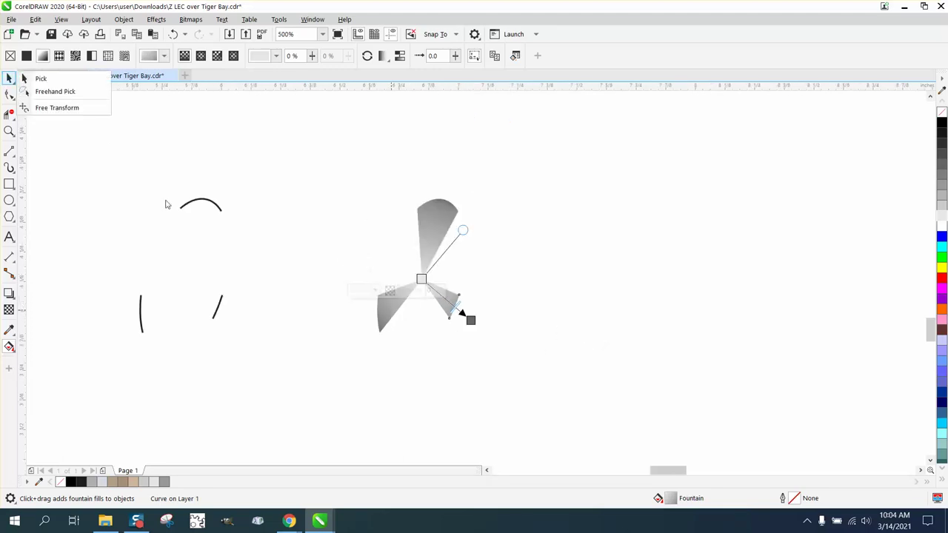
- Marquee-select the three gradient propeller blades and group them with Ctrl+G
left_click(24, 80)
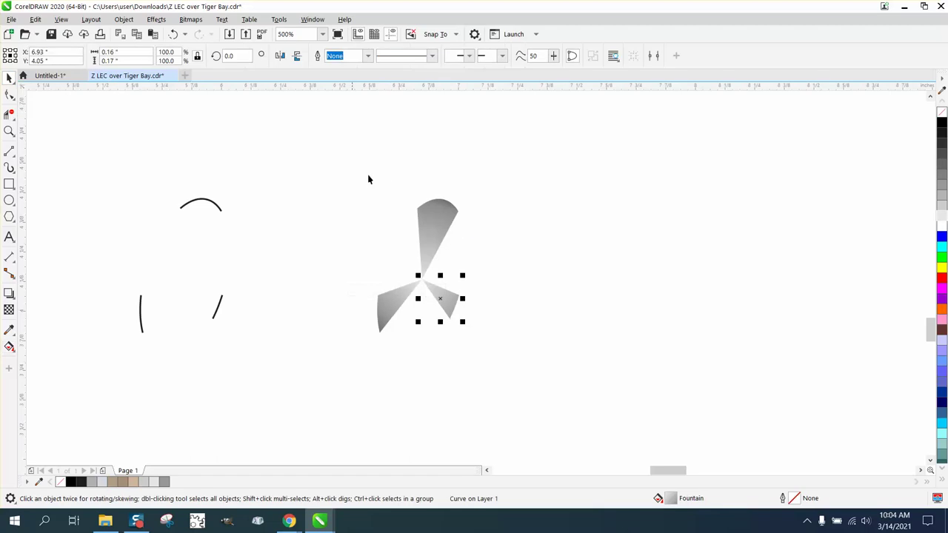
left_click_drag(334, 180, 591, 404)
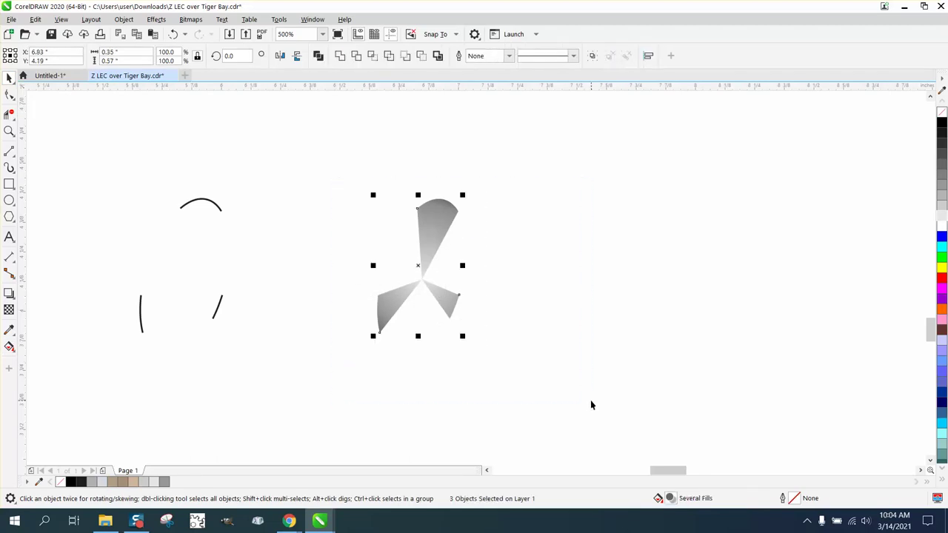
key("ctrl+g")
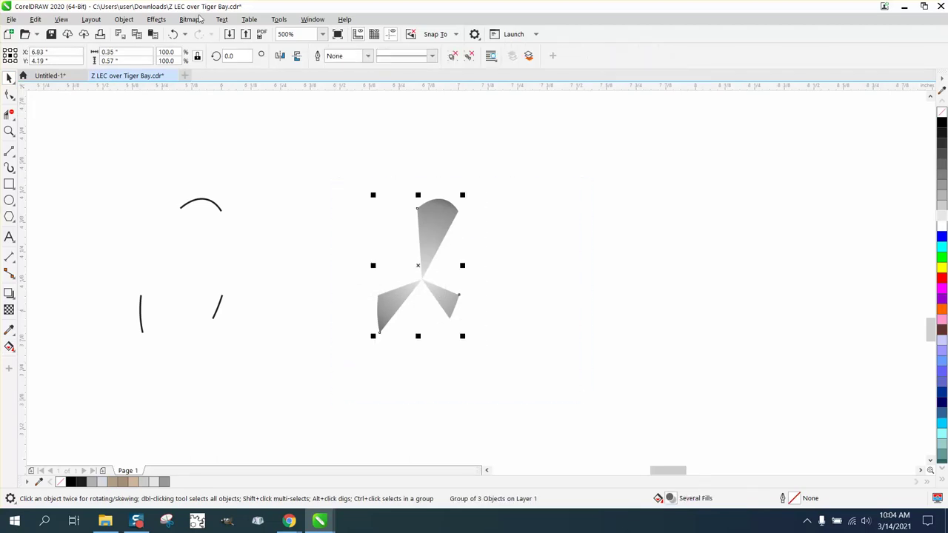
- Apply a Directional Smooth blur at 100 to the grouped blades
left_click(156, 19)
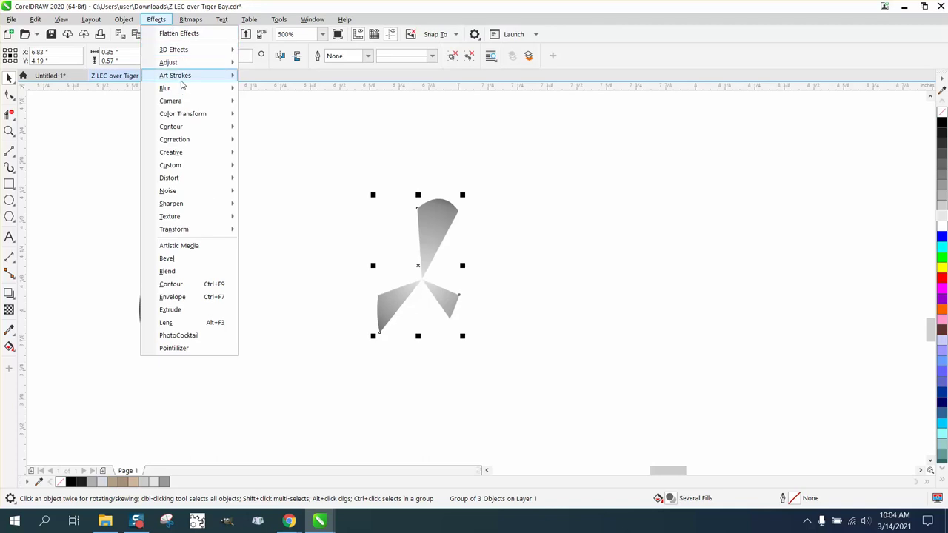
mouse_move(183, 90)
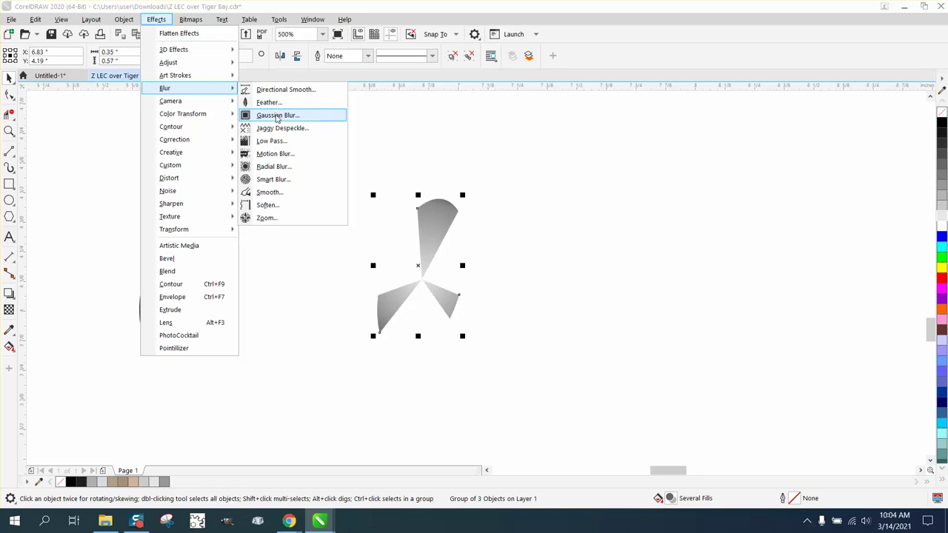
left_click(275, 90)
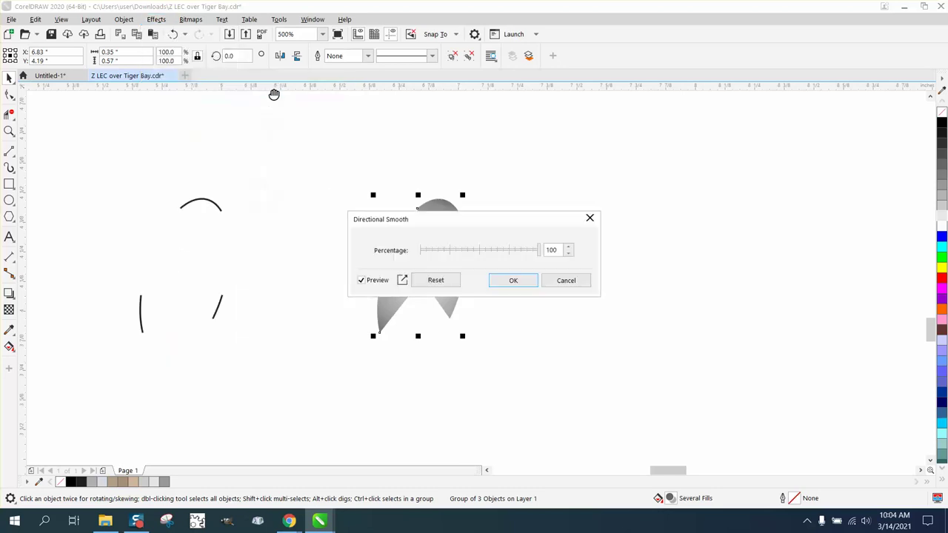
left_click_drag(531, 222, 703, 238)
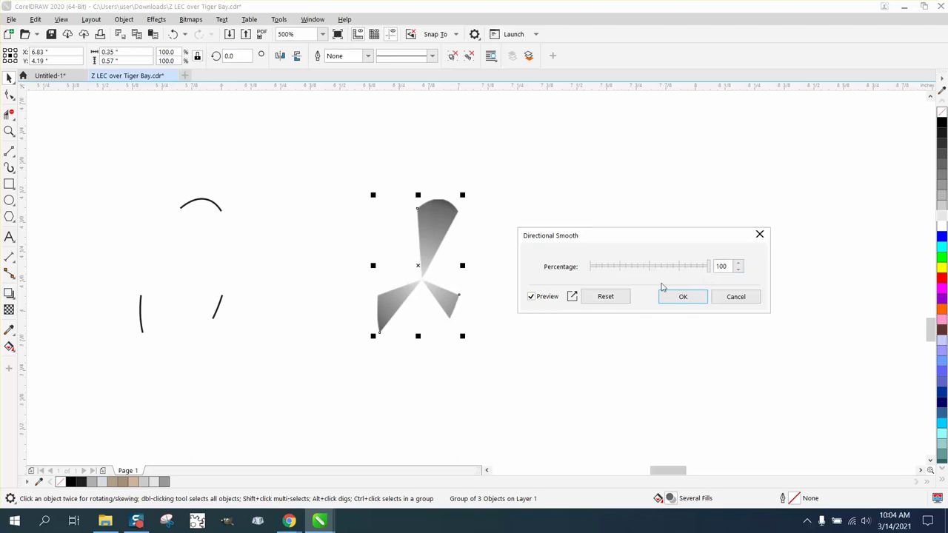
left_click(684, 299)
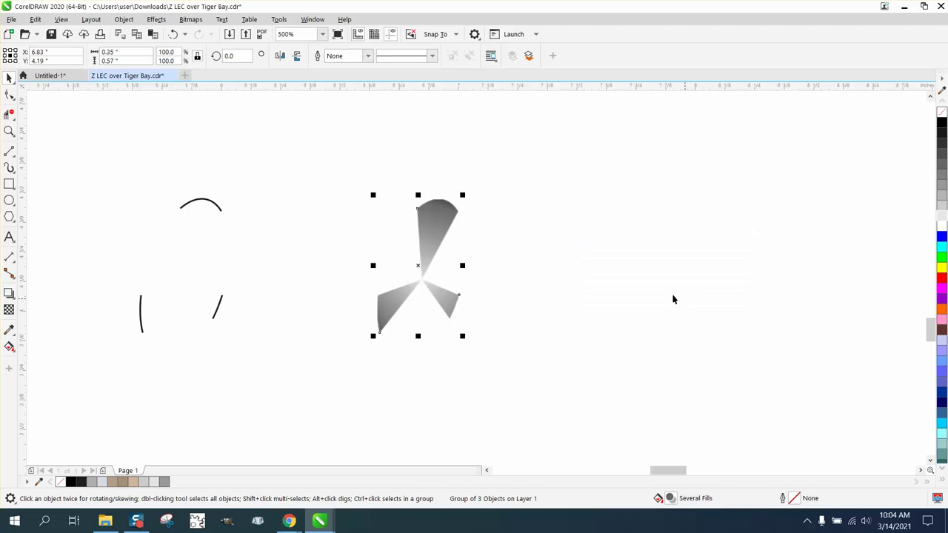
left_click(10, 132)
left_click_drag(489, 258, 488, 266)
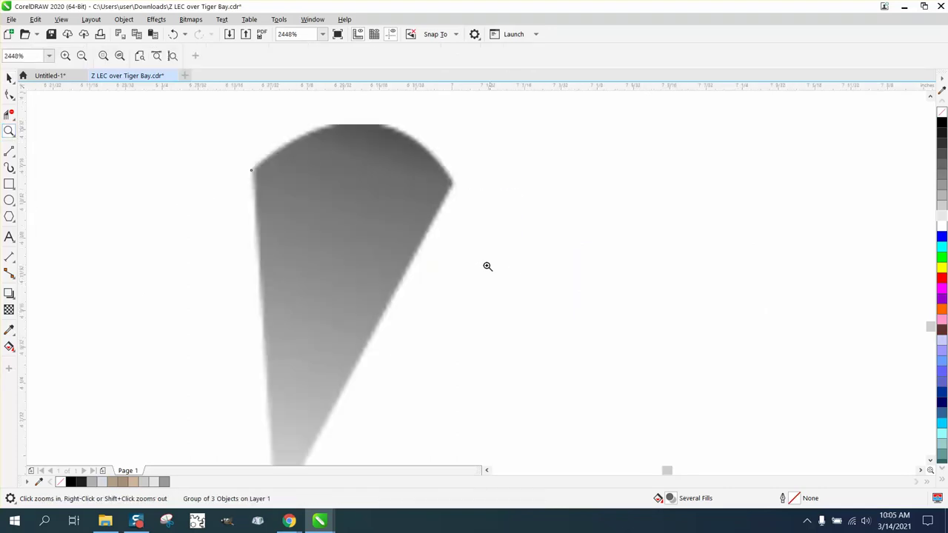
right_click(423, 242)
right_click(406, 211)
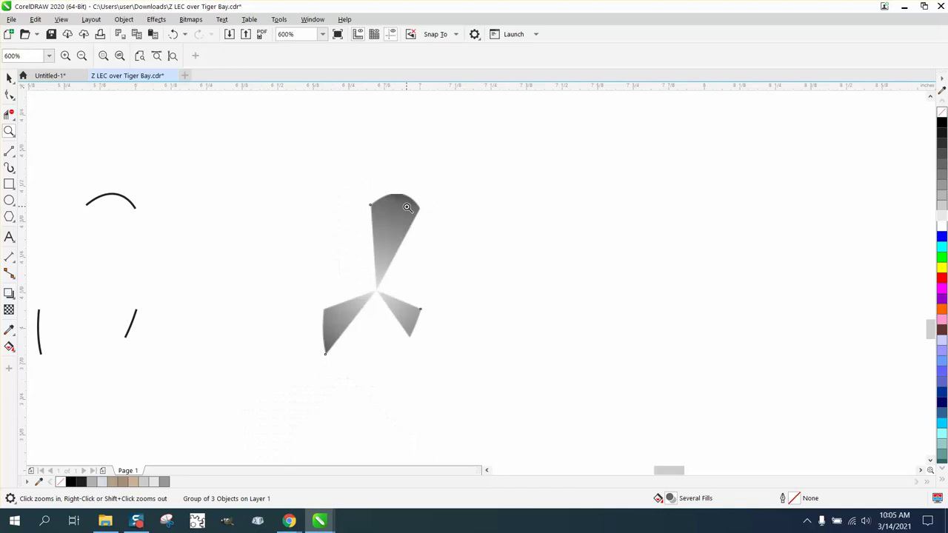
left_click(9, 77)
scroll(302, 223, "down", 1)
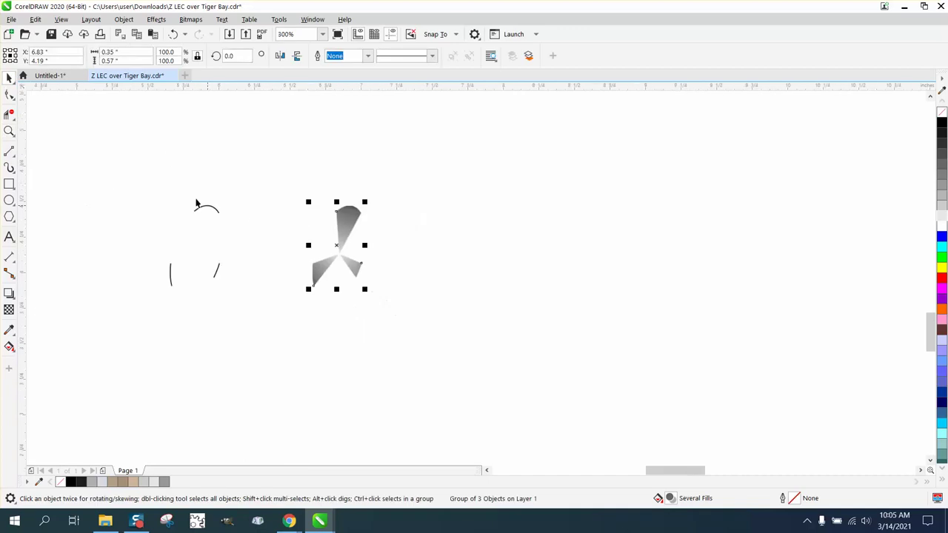
- Select the dark arc outlines on the left and cancel the accidental Insert Page prompt
left_click_drag(162, 180, 260, 315)
key("Page_Down")
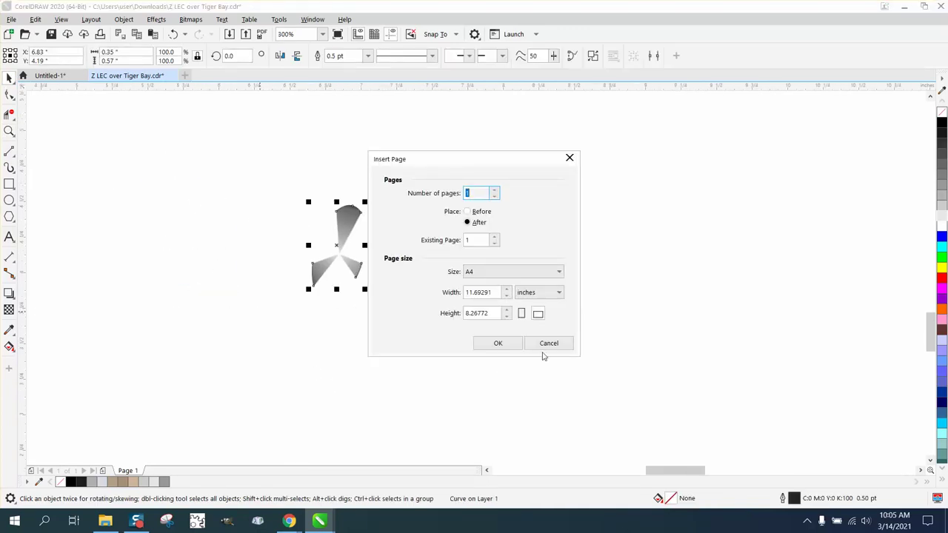
left_click(551, 344)
left_click(9, 131)
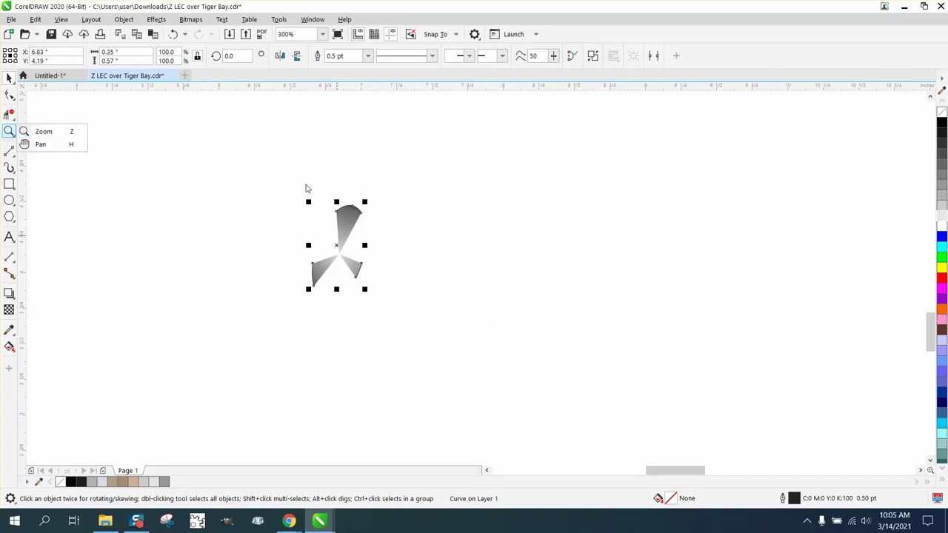
left_click(64, 133)
left_click_drag(433, 318, 433, 318)
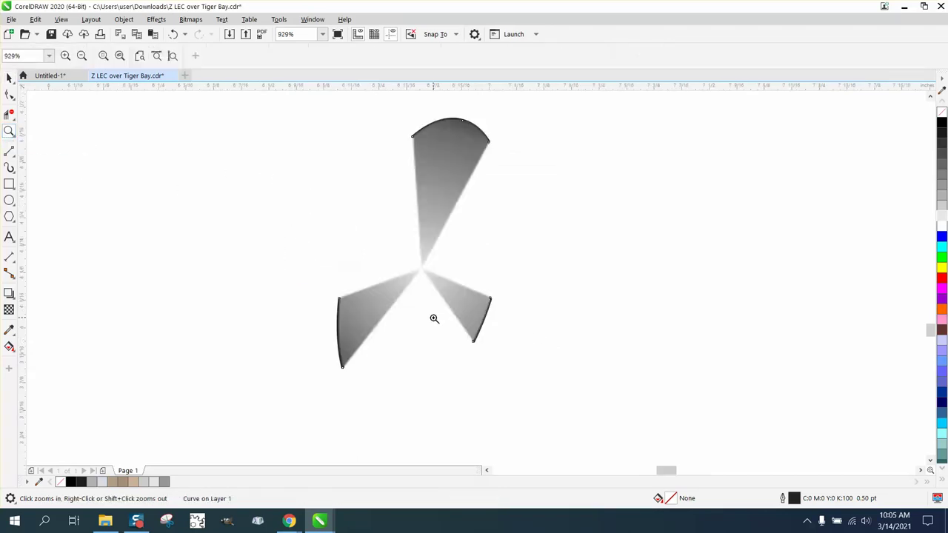
right_click(421, 326)
right_click(421, 327)
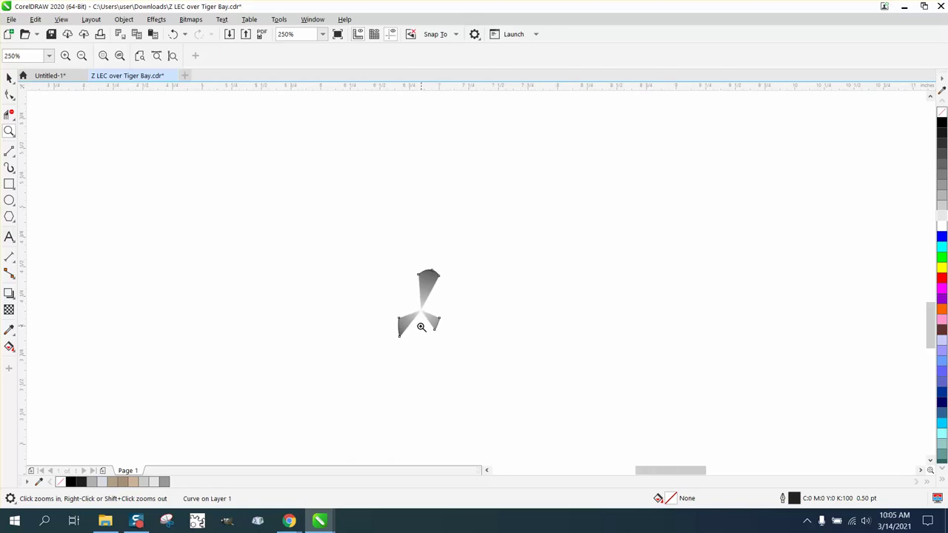
- Select all the blades and edge arcs and group them into one propeller
double_click(9, 78)
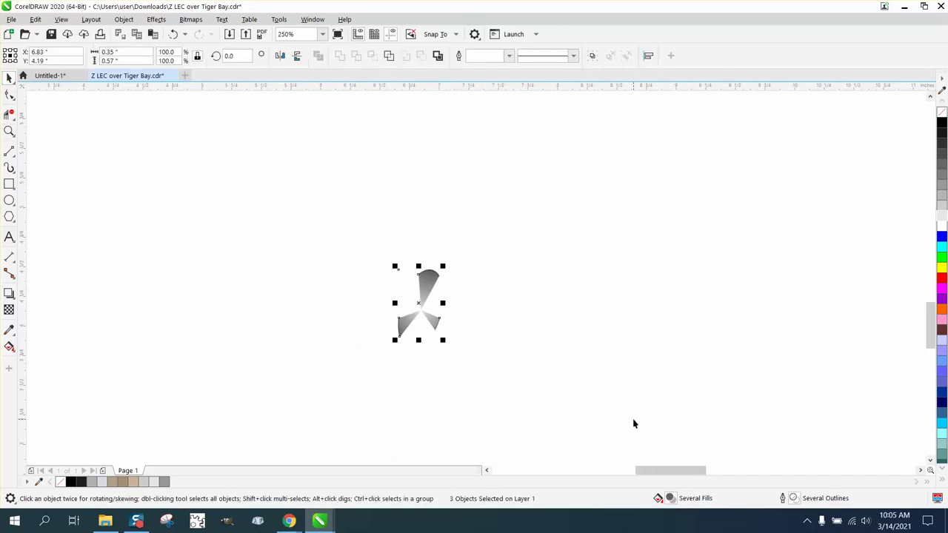
key("ctrl+g")
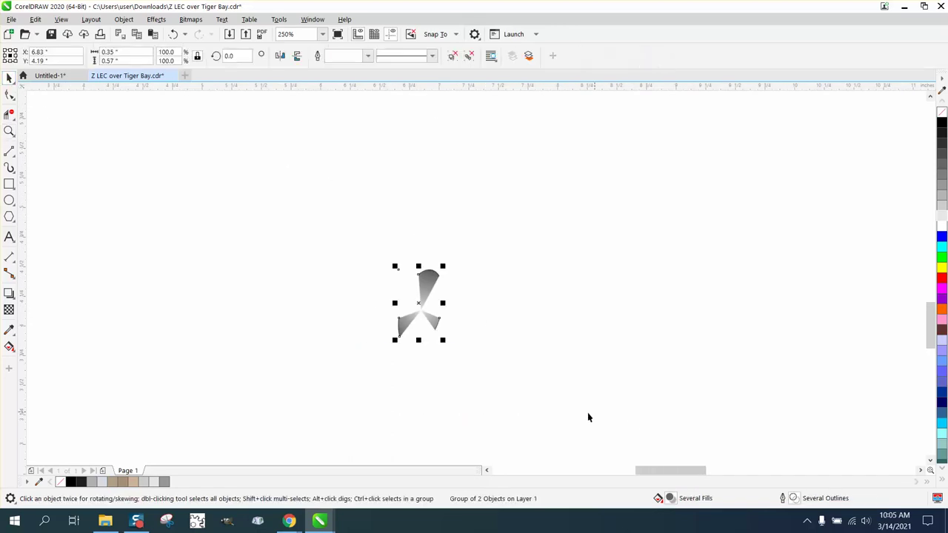
key("F4")
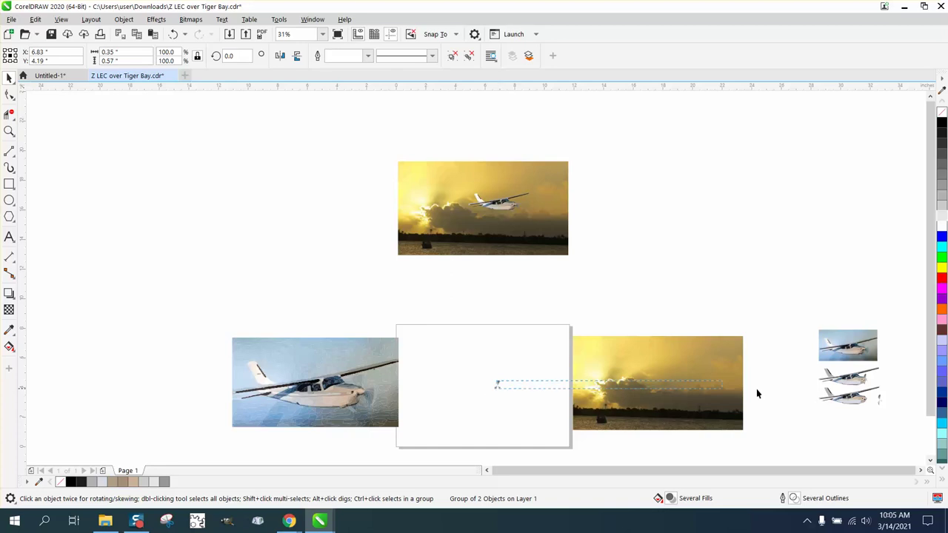
- Marquee-select the small plane drawings at the right and group them
left_click_drag(874, 406, 814, 368)
key("ctrl+g")
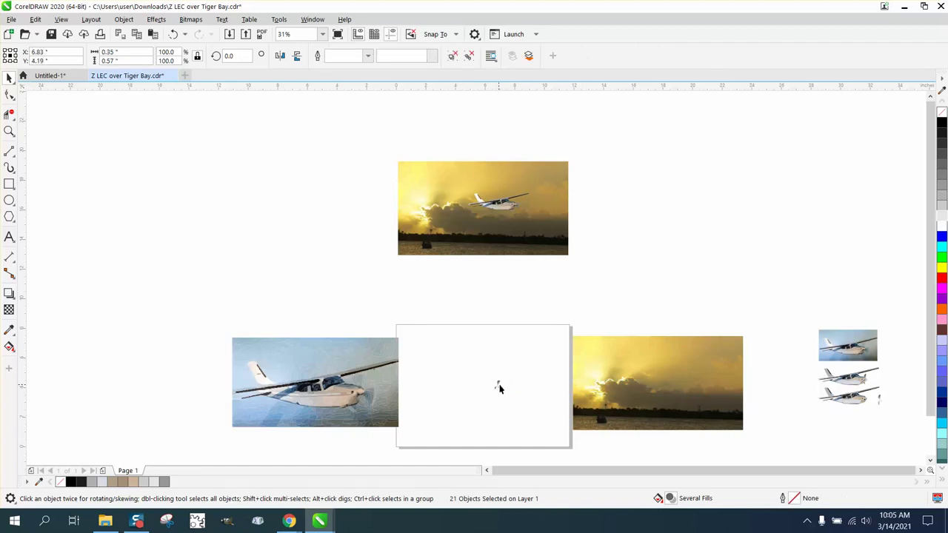
left_click(9, 131)
left_click_drag(859, 393, 894, 428)
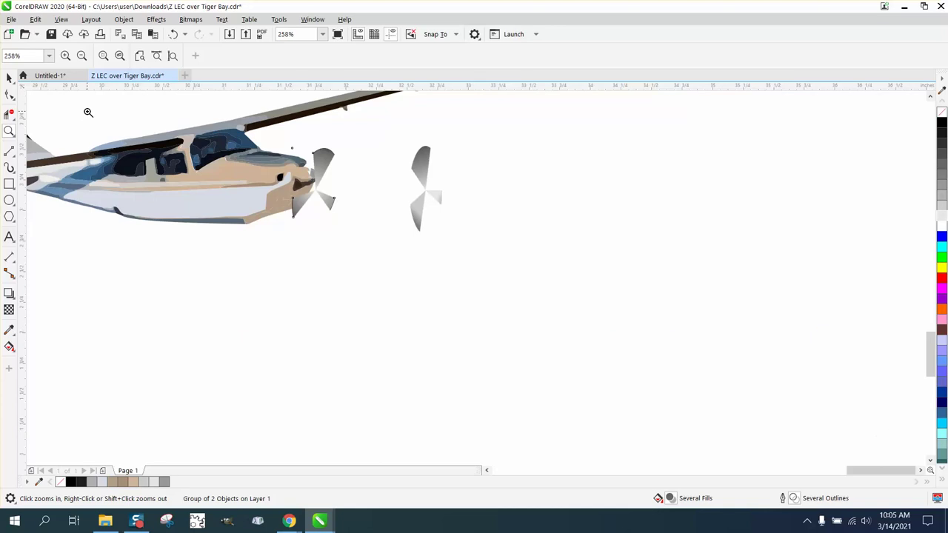
- Move the propeller group onto the plane's nose and enlarge it to about 117%
left_click(9, 77)
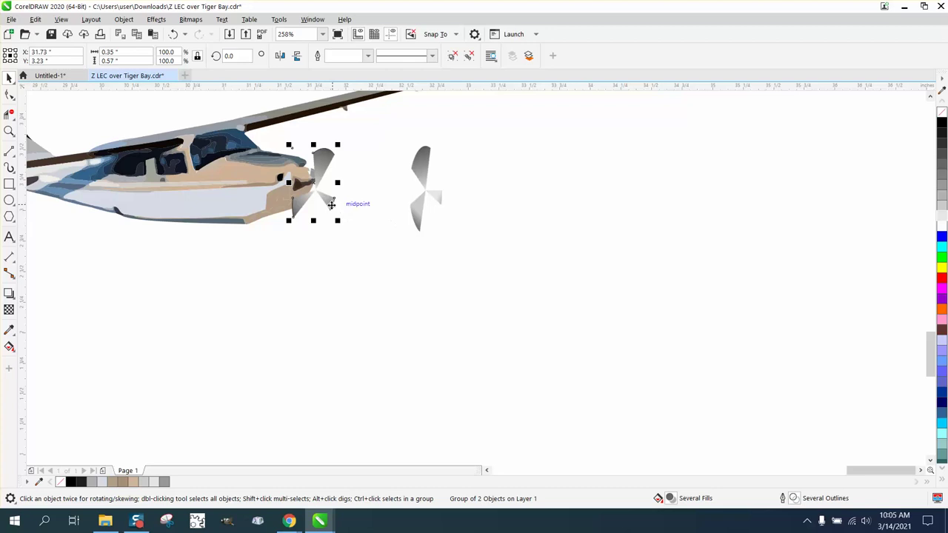
left_click_drag(324, 198, 329, 175)
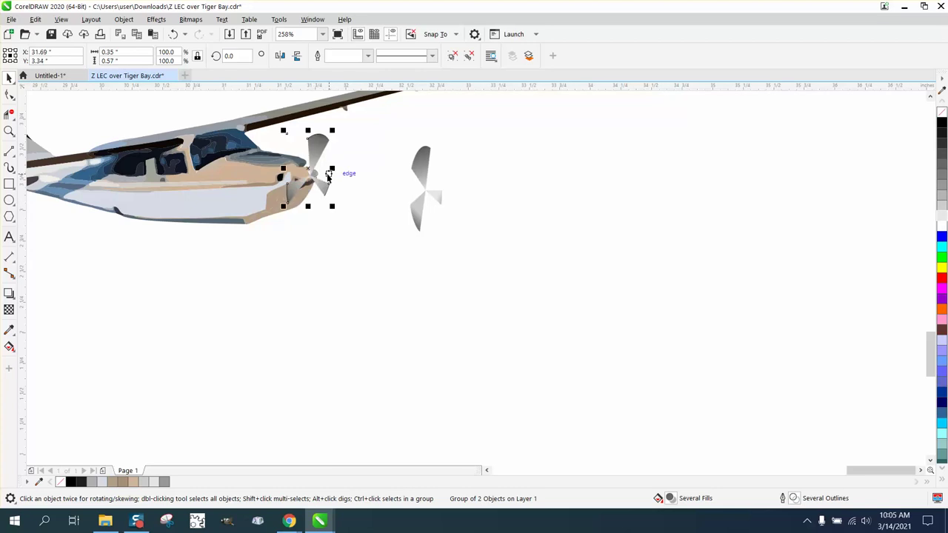
left_click(9, 114)
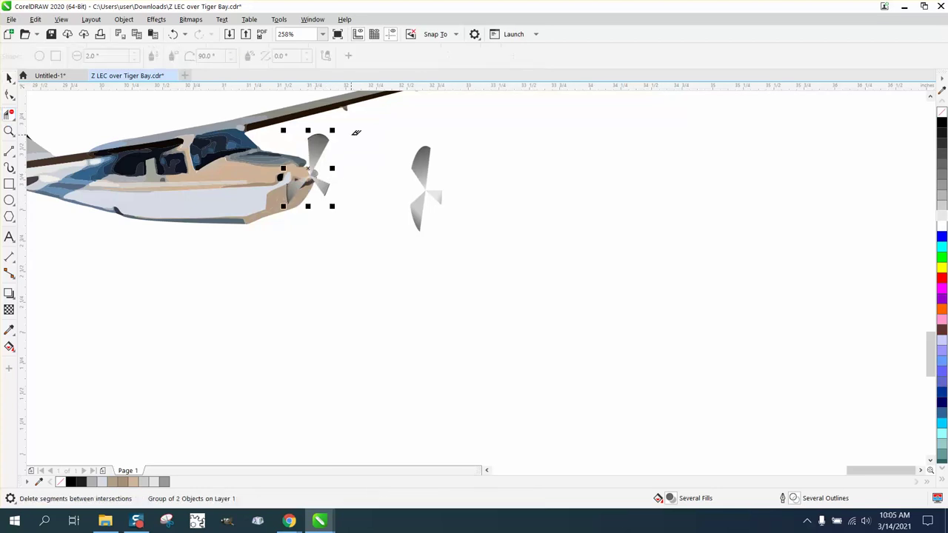
left_click(9, 131)
left_click_drag(273, 119, 451, 270)
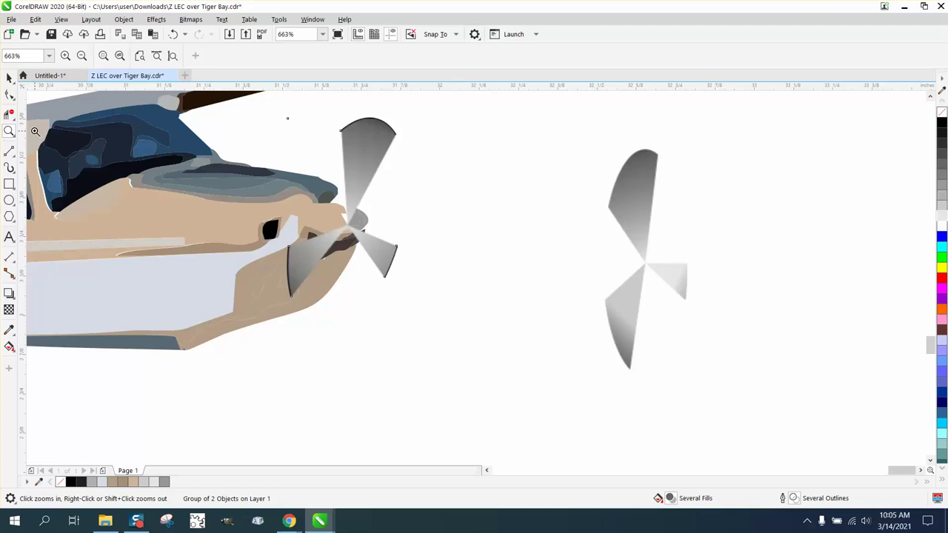
left_click(9, 77)
left_click_drag(350, 226, 352, 218)
left_click_drag(402, 294, 421, 324)
left_click_drag(361, 238, 353, 229)
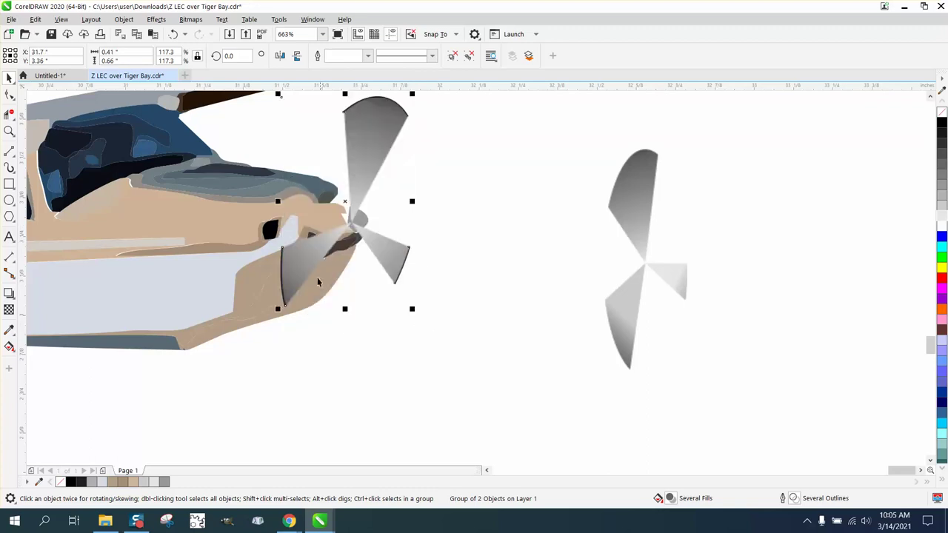
- Skew the propeller for perspective and fine-tune its position over the nose hub
key("Escape")
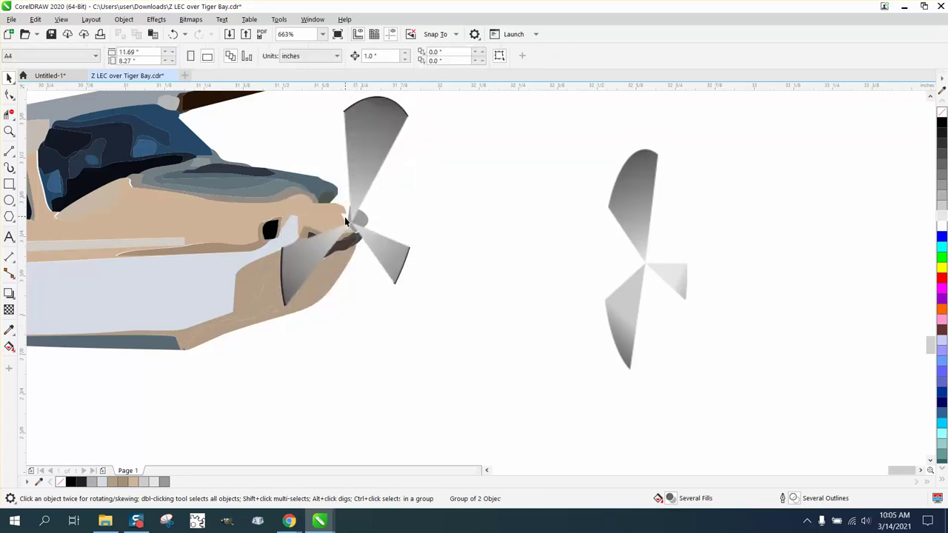
left_click(361, 210)
left_click(357, 201)
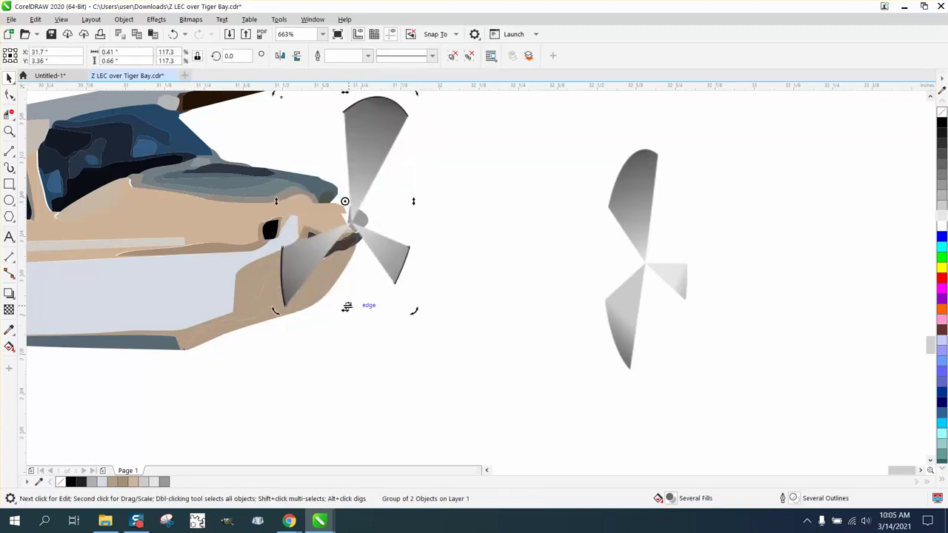
left_click_drag(363, 311, 370, 314)
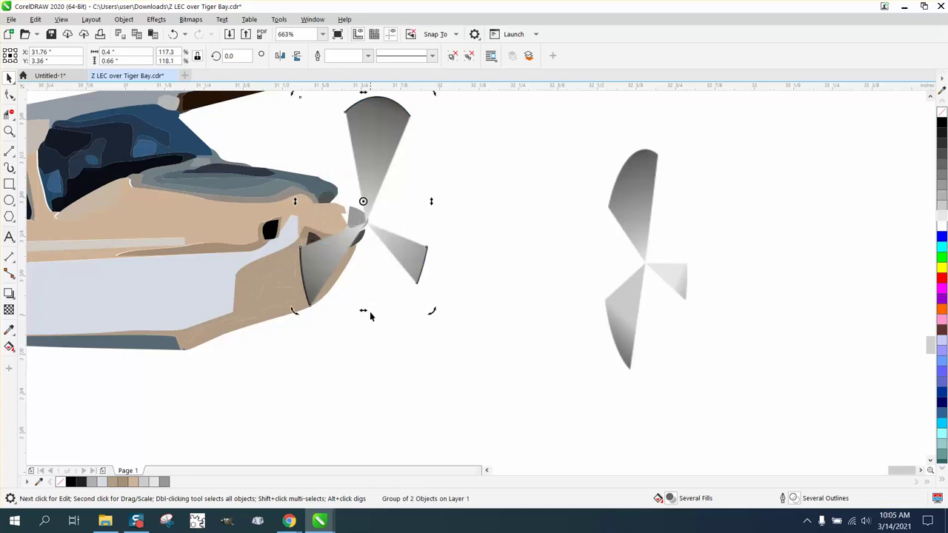
left_click(349, 327)
left_click(365, 206)
left_click_drag(366, 206, 364, 227)
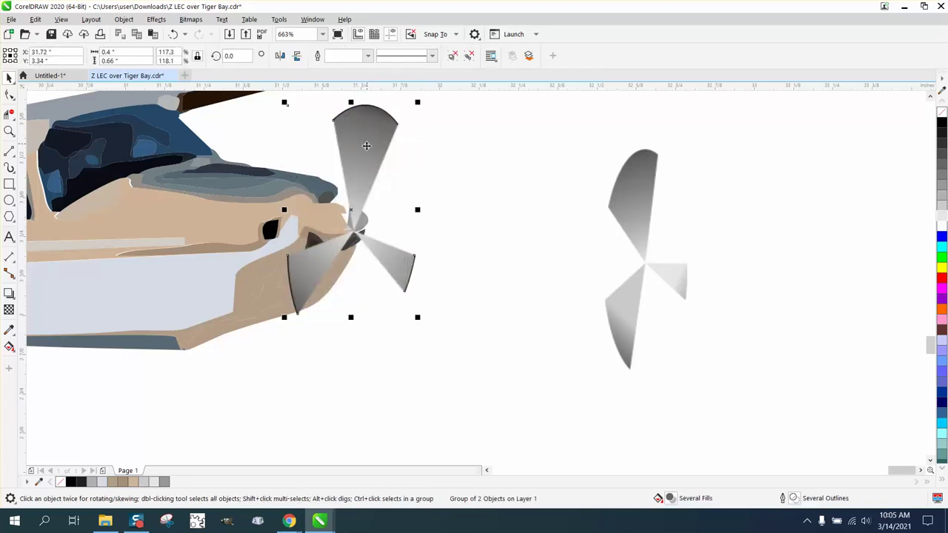
left_click_drag(364, 219, 357, 206)
left_click(10, 131)
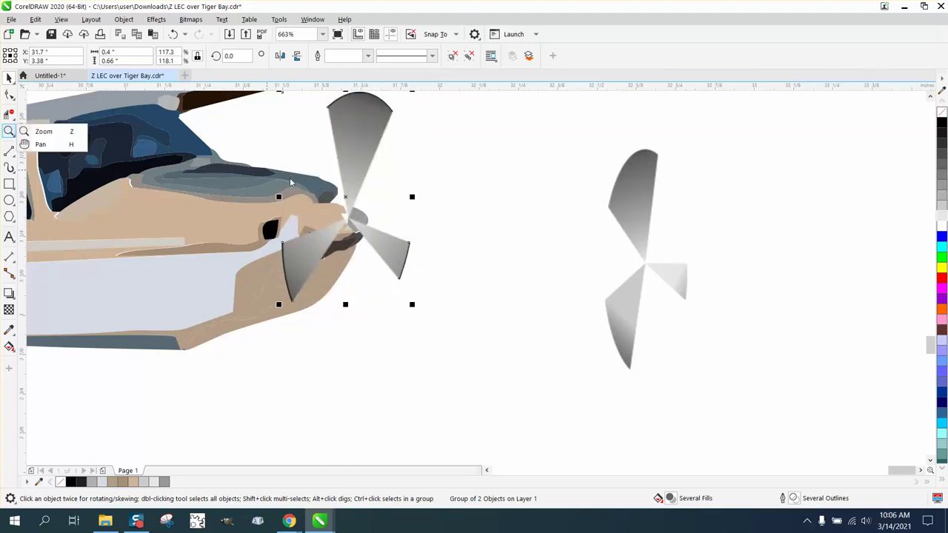
- Zoom in to about 3521% on the hub and drag the propeller aside to expose the nose
left_click(42, 131)
left_click_drag(354, 188, 428, 263)
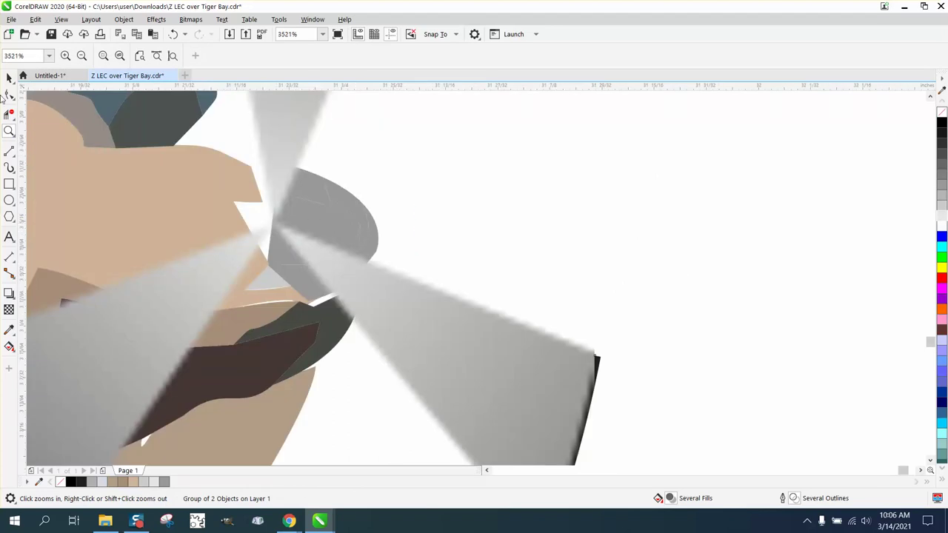
left_click(9, 78)
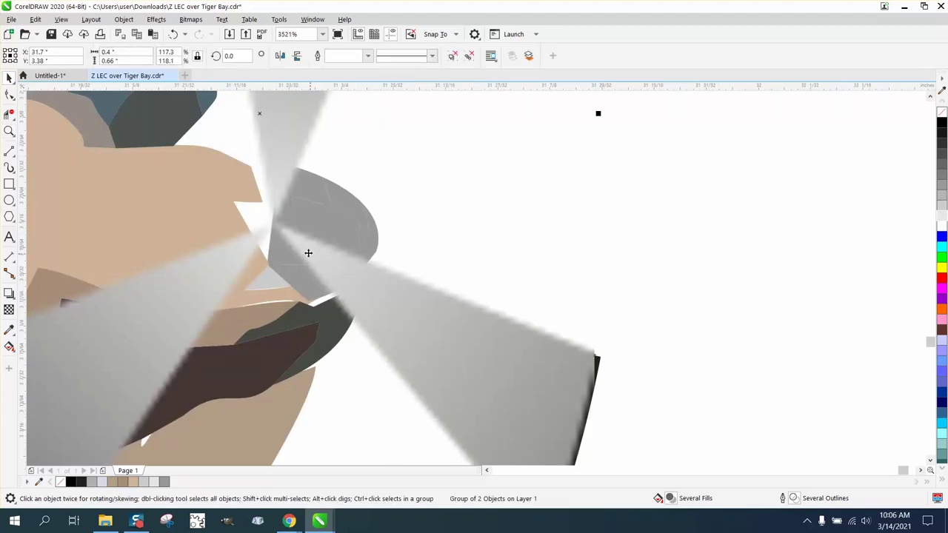
left_click_drag(308, 253, 544, 286)
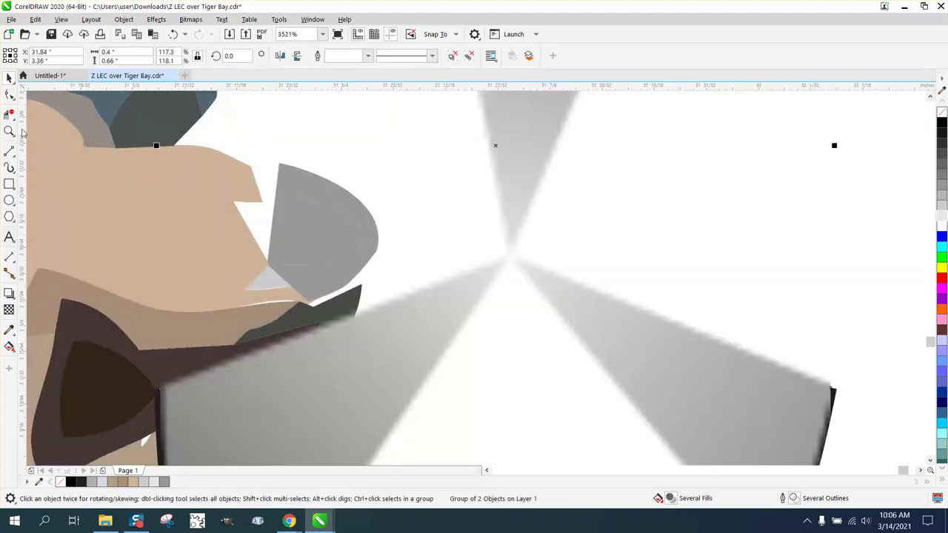
- With the Shape tool, drag the tan fuselage curve's nodes toward the grey nose cone
left_click(9, 94)
left_click(247, 190)
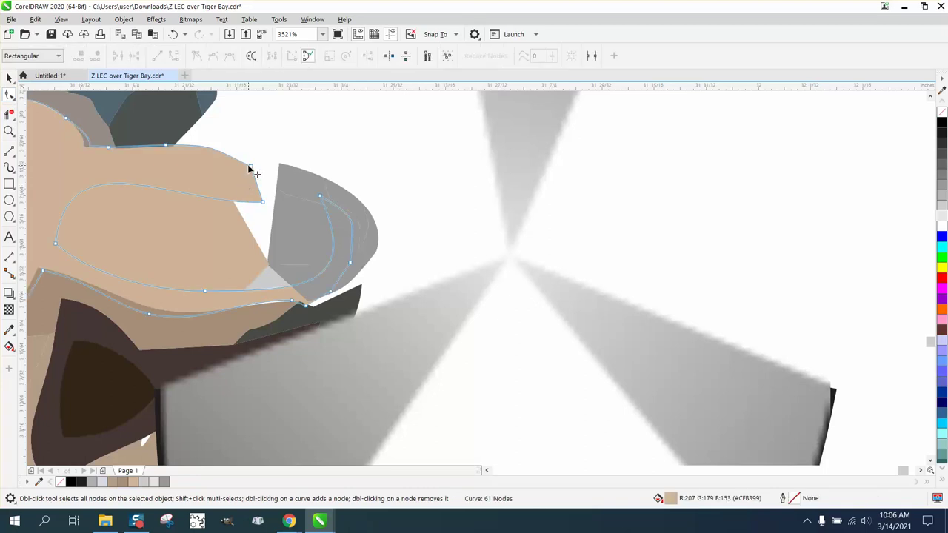
left_click_drag(250, 169, 279, 163)
left_click_drag(264, 205, 279, 213)
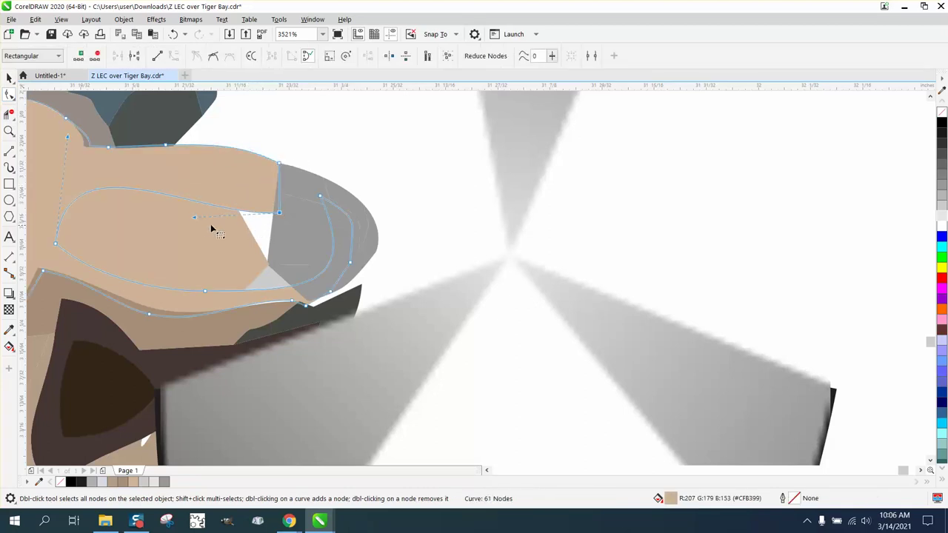
left_click_drag(199, 219, 276, 277)
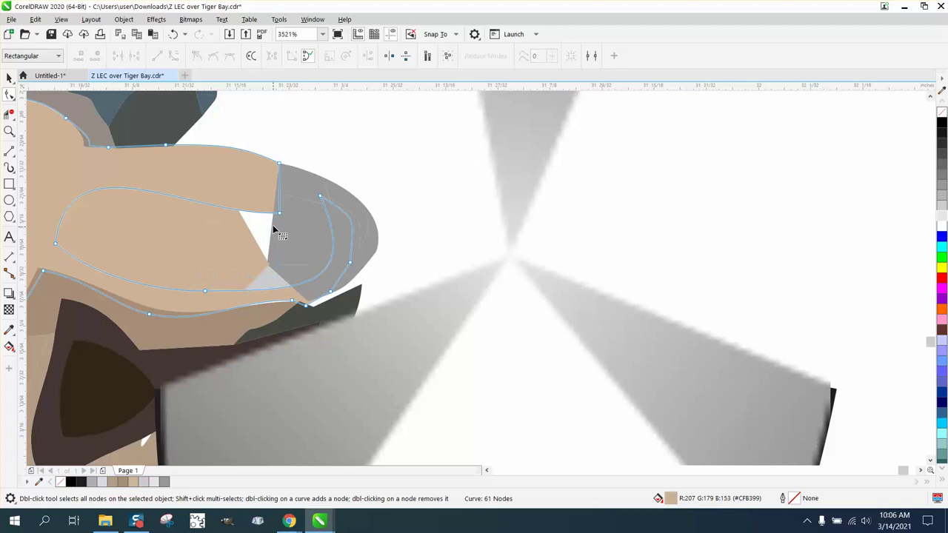
left_click_drag(278, 213, 269, 267)
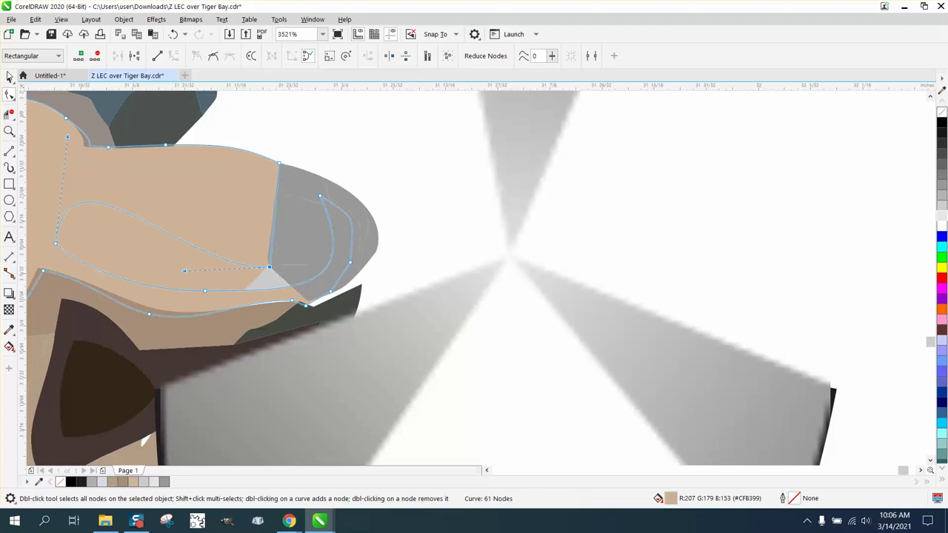
- Select the propeller group and drag it back over the nose
left_click(9, 77)
left_click_drag(514, 260, 370, 256)
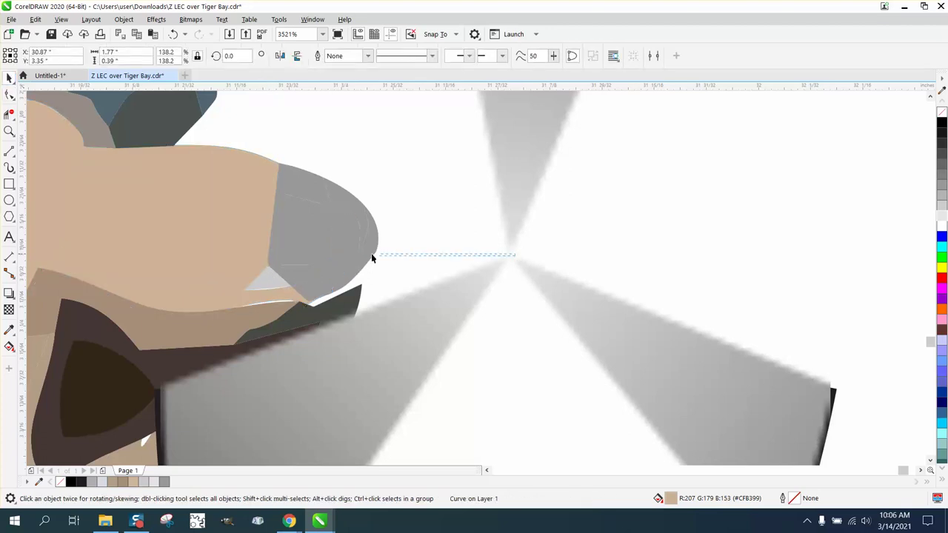
left_click(511, 227)
left_click_drag(513, 245, 270, 253)
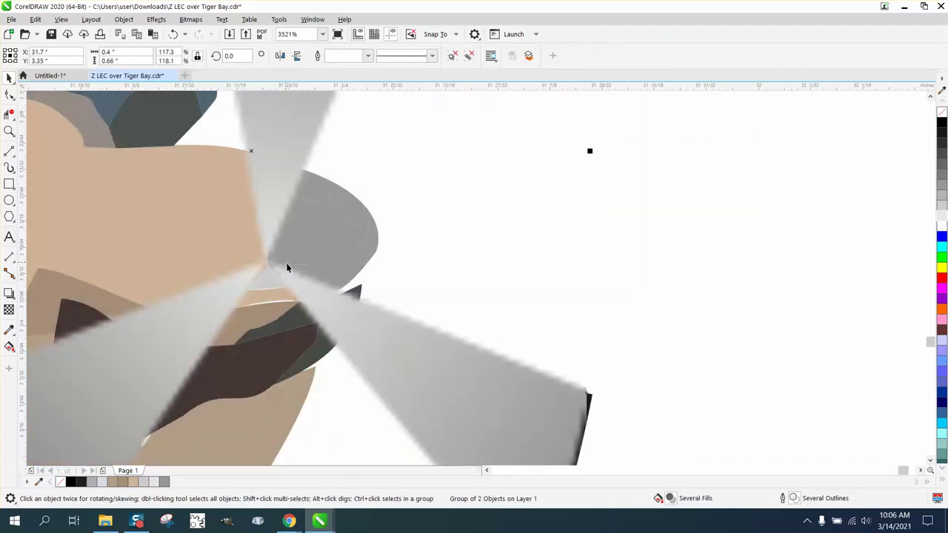
- Park the propeller well to the right and marquee-select the seven grey nose-cone pieces
scroll(348, 252, "up", 1)
left_click(350, 244, "ctrl")
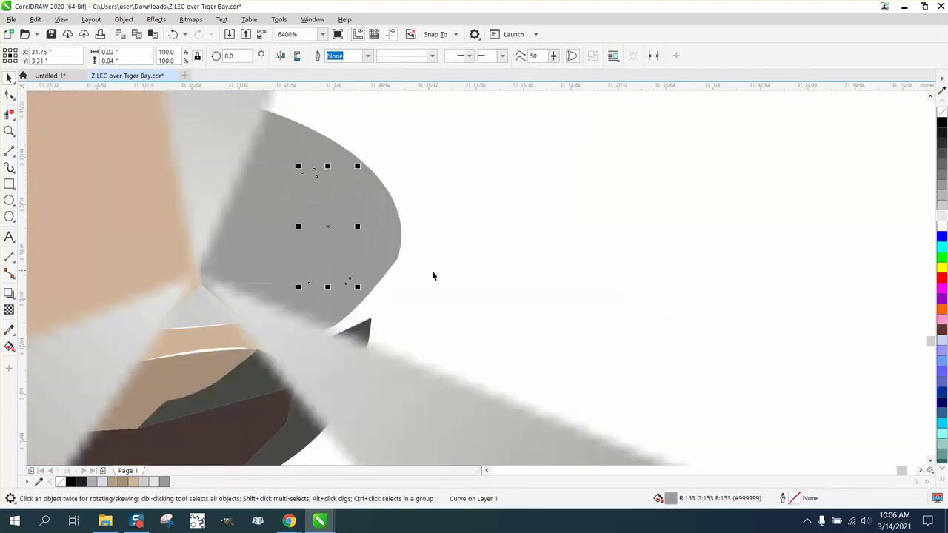
scroll(433, 275, "down", 1)
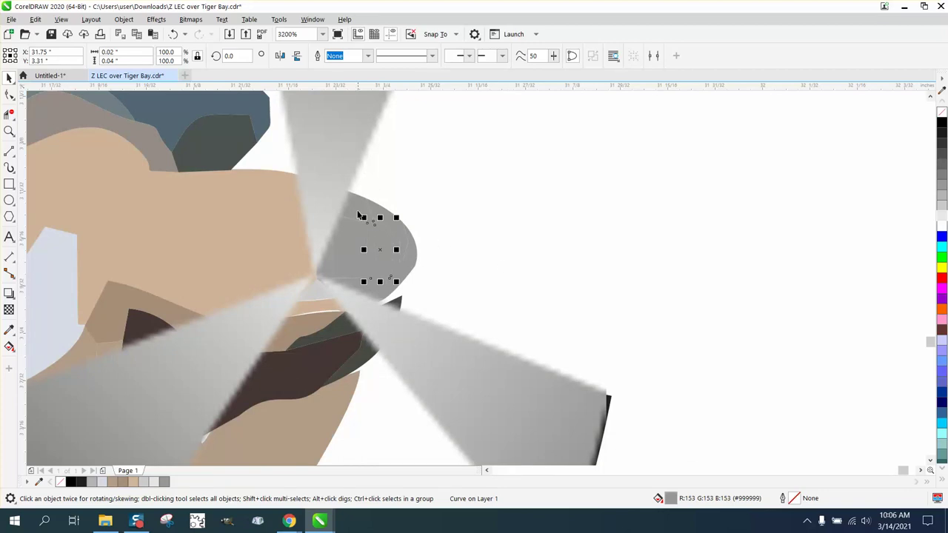
left_click_drag(359, 216, 477, 200)
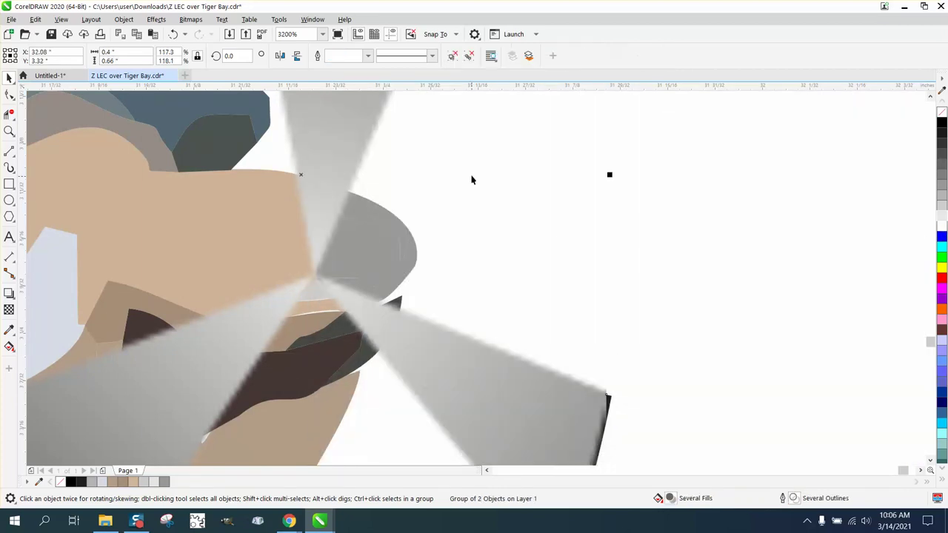
left_click_drag(338, 167, 766, 215)
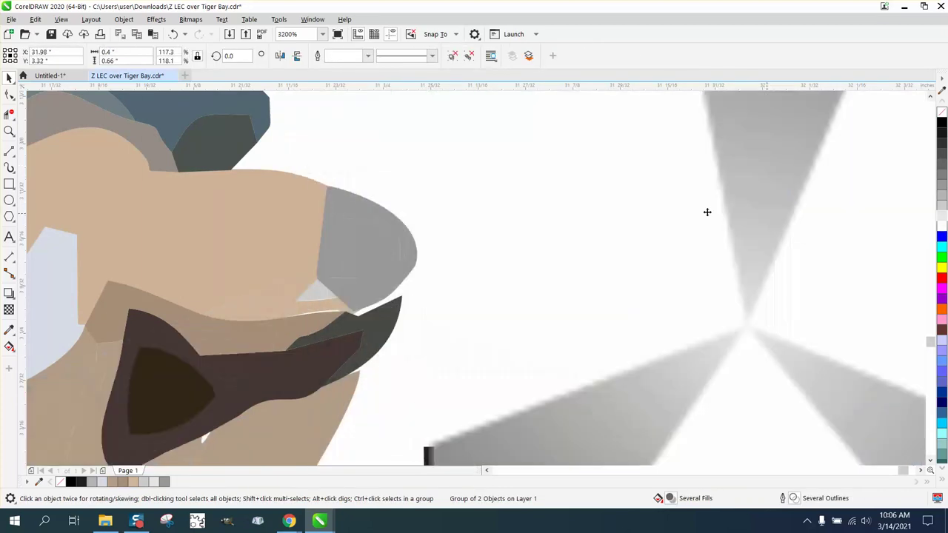
left_click_drag(415, 295, 296, 319)
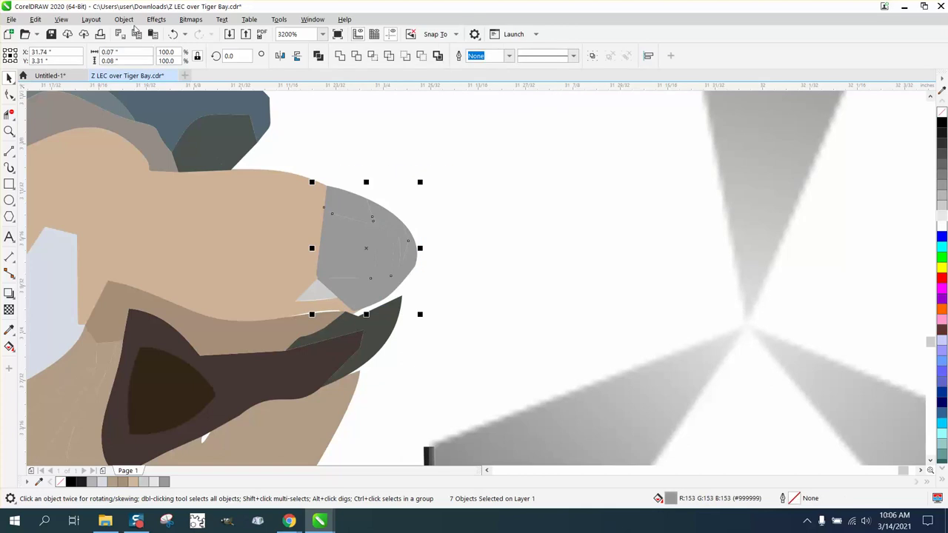
- Try combining the nose-cone pieces into one curve with Object > Combine, then undo it
left_click(124, 20)
left_click(139, 271)
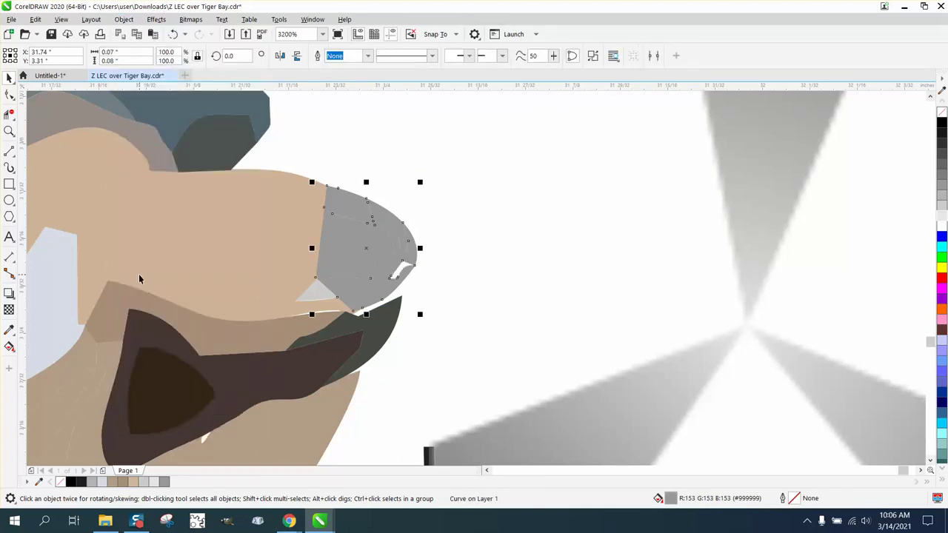
left_click(8, 131)
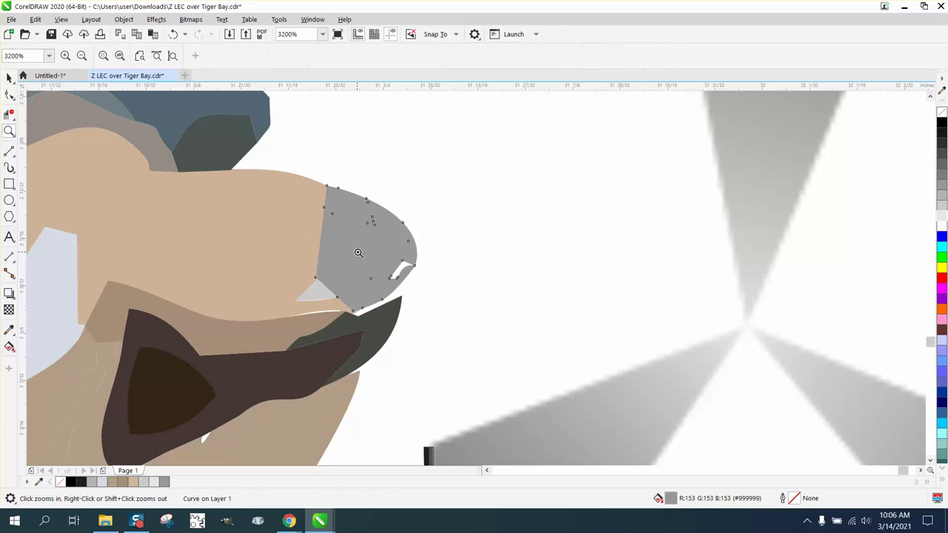
left_click_drag(359, 252, 471, 297)
left_click(9, 94)
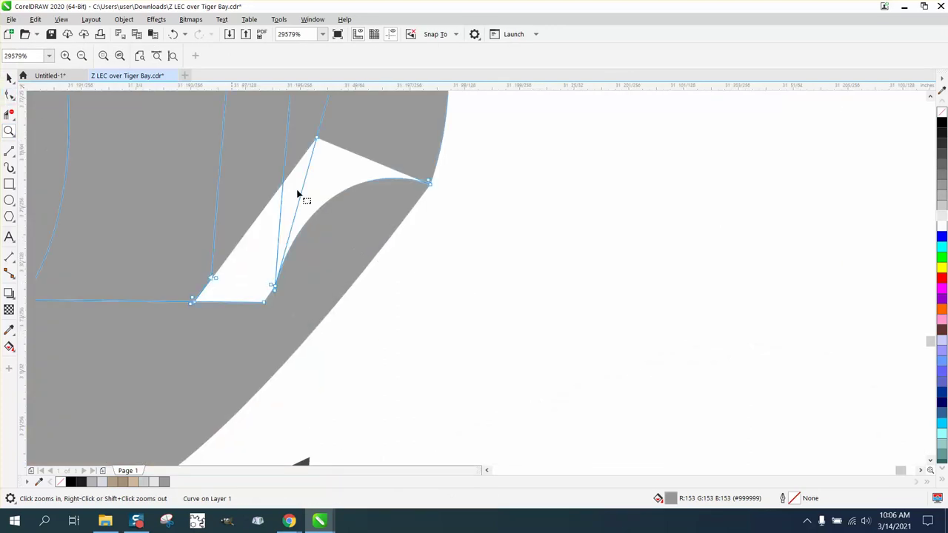
left_click(173, 35)
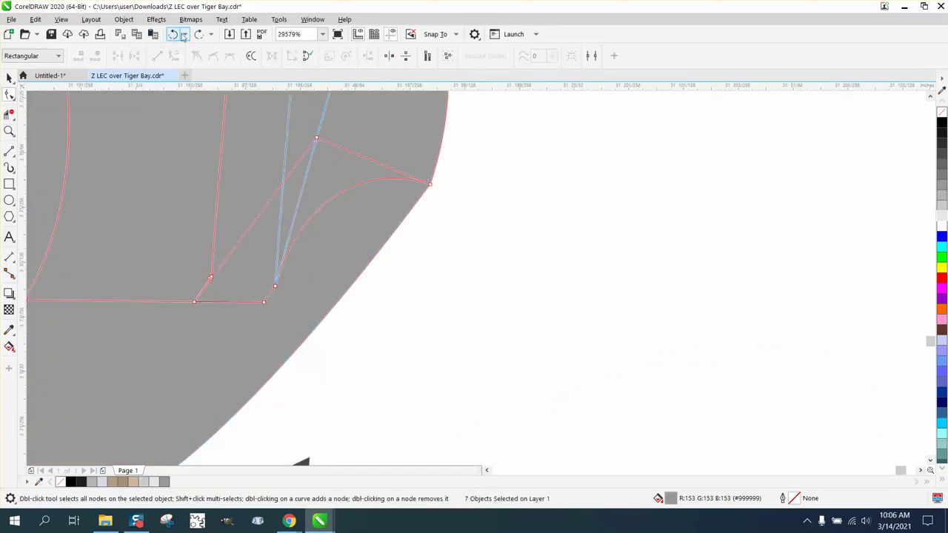
scroll(589, 280, "down", 5)
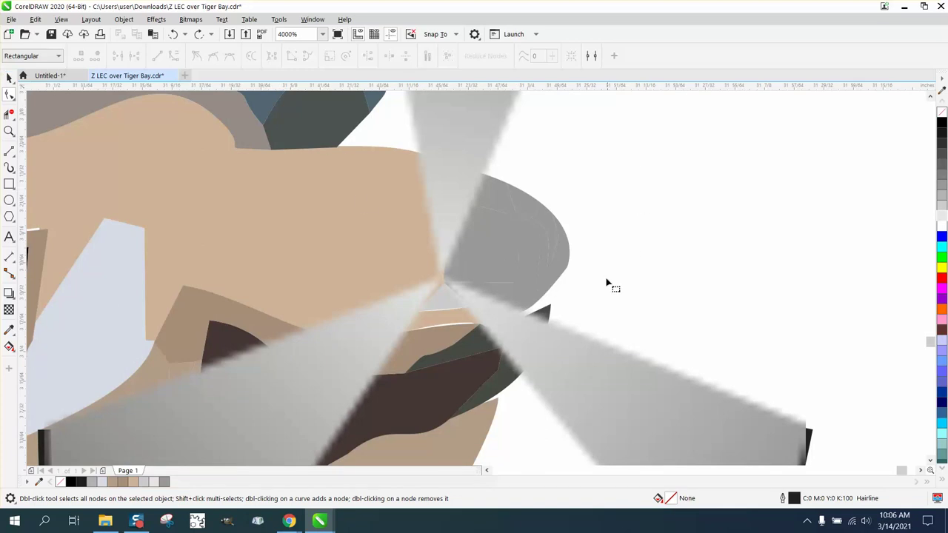
- Move the propeller farther right, then select the eight nose-cone pieces and group them
left_click(10, 77)
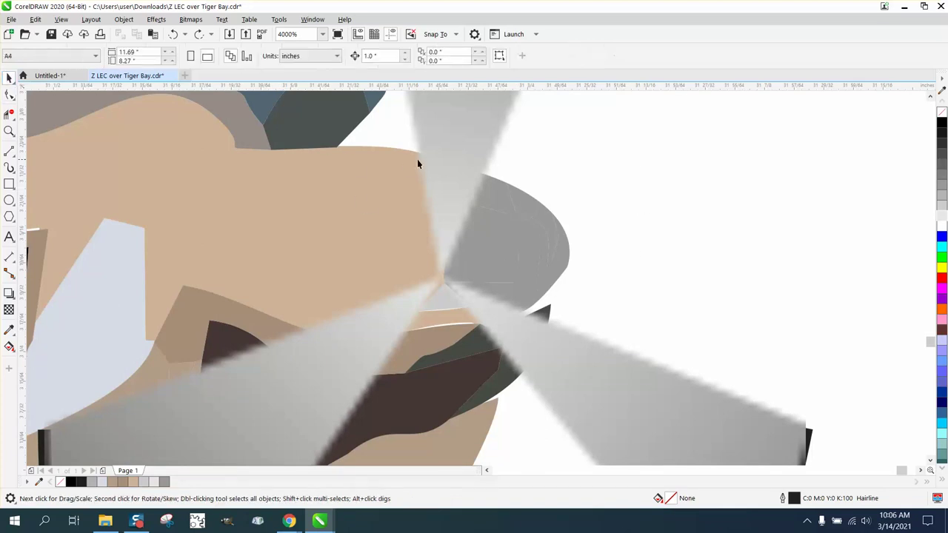
left_click(456, 166)
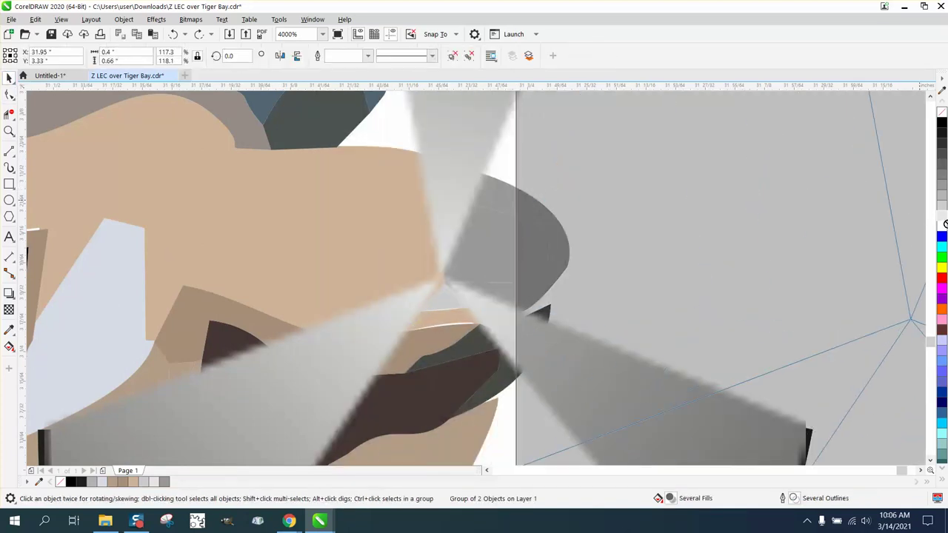
scroll(756, 227, "down", 1)
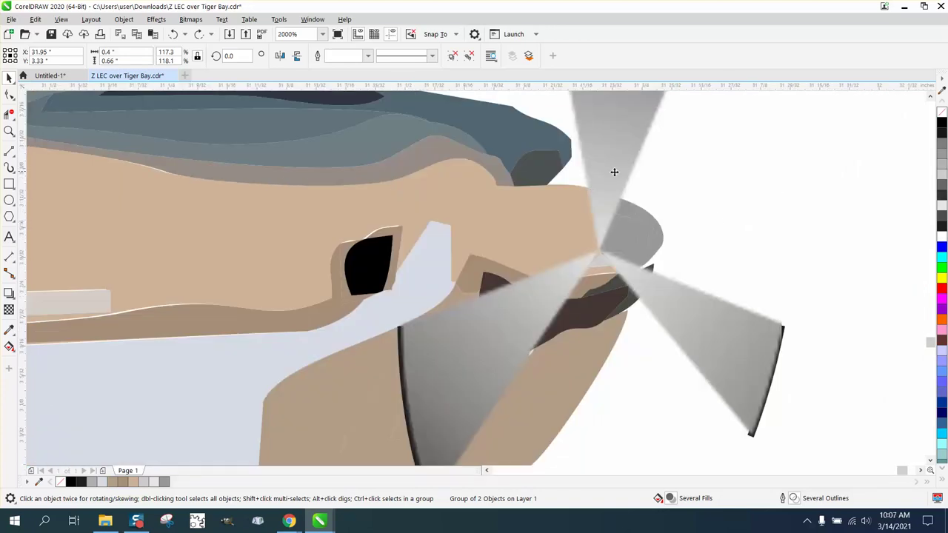
scroll(649, 177, "down", 1)
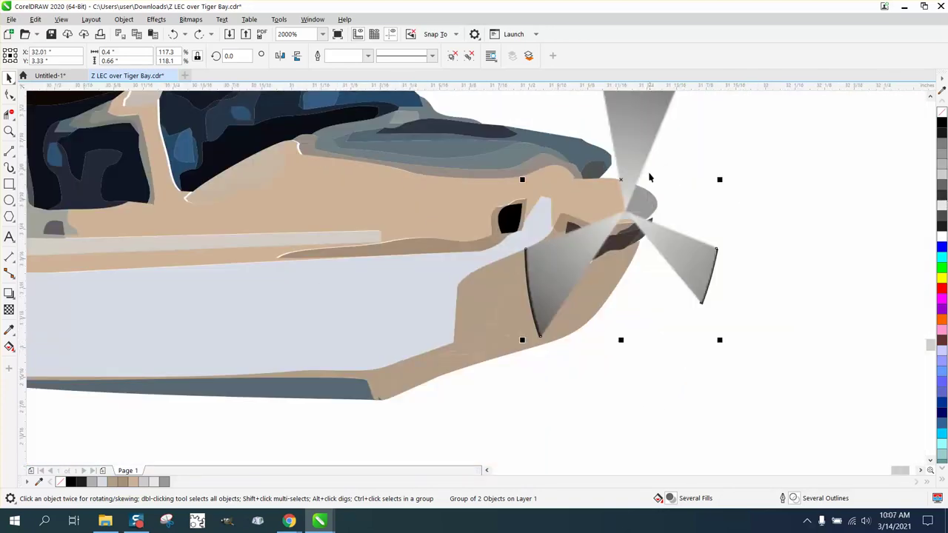
left_click_drag(645, 171, 862, 191)
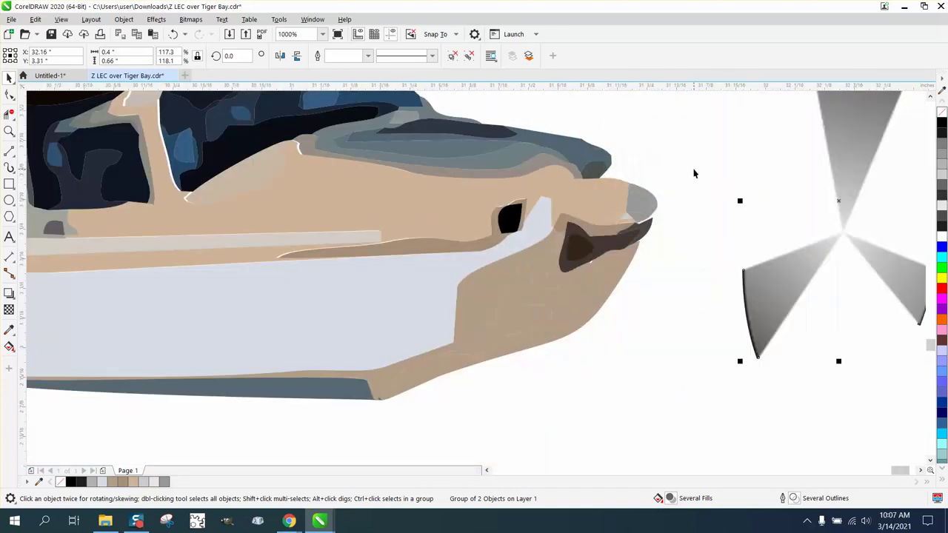
left_click_drag(694, 173, 621, 236)
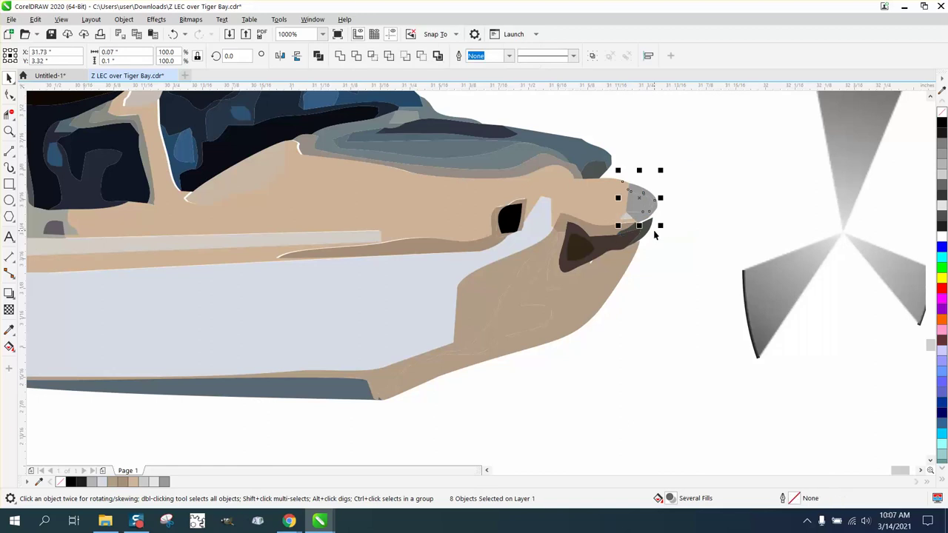
key("ctrl+g")
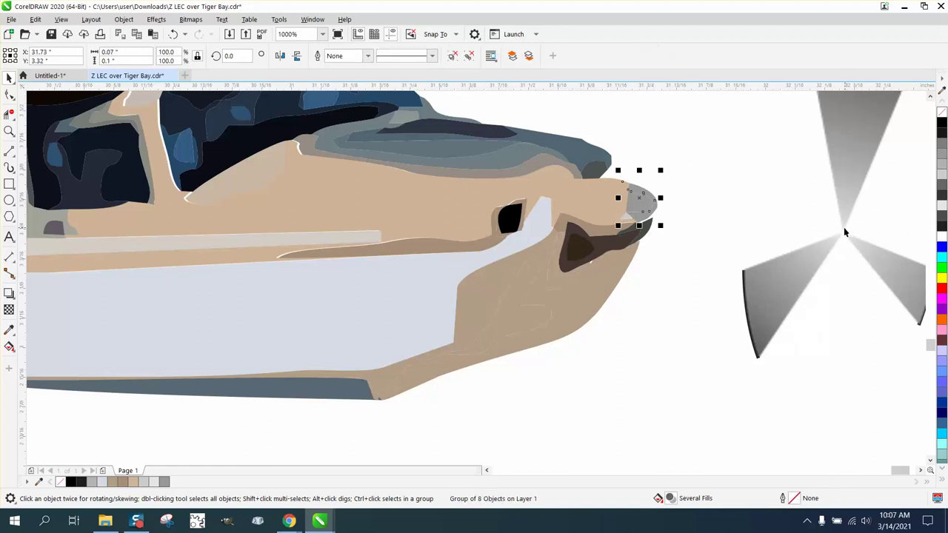
- Drag the propeller back onto the nose and centre it on the hub
left_click_drag(844, 230, 628, 210)
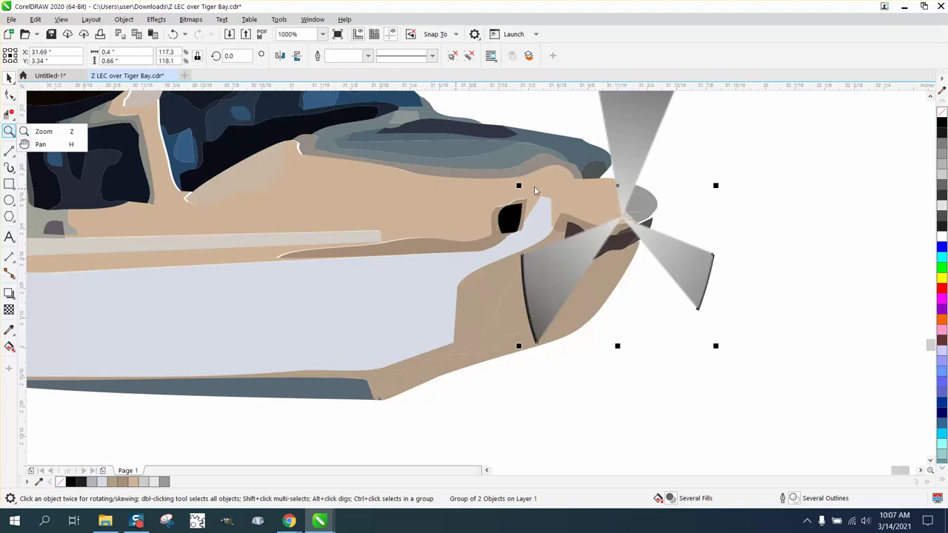
key("z")
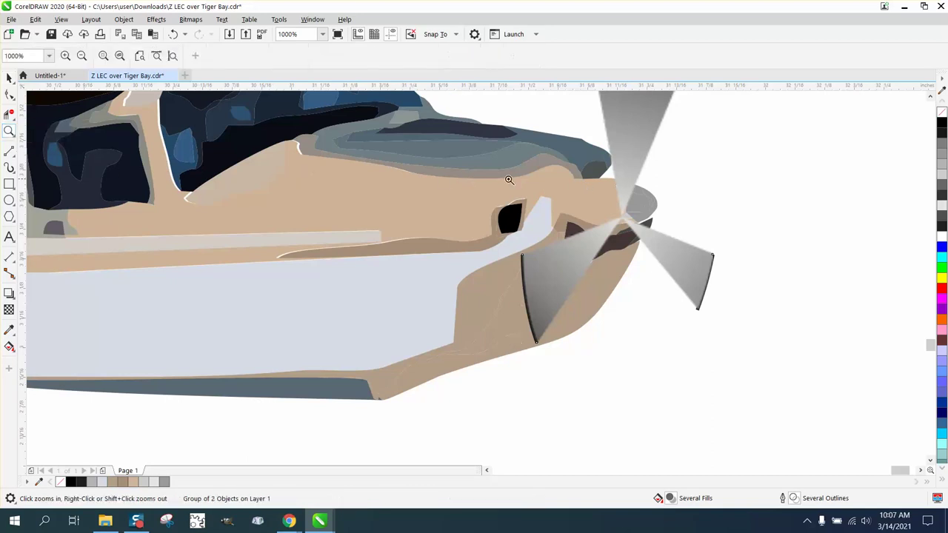
left_click_drag(576, 178, 761, 290)
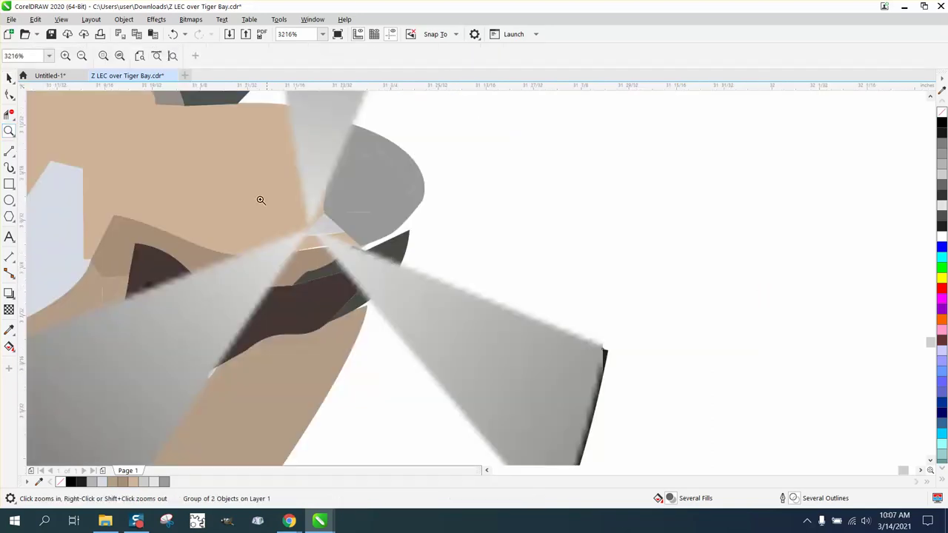
left_click(9, 78)
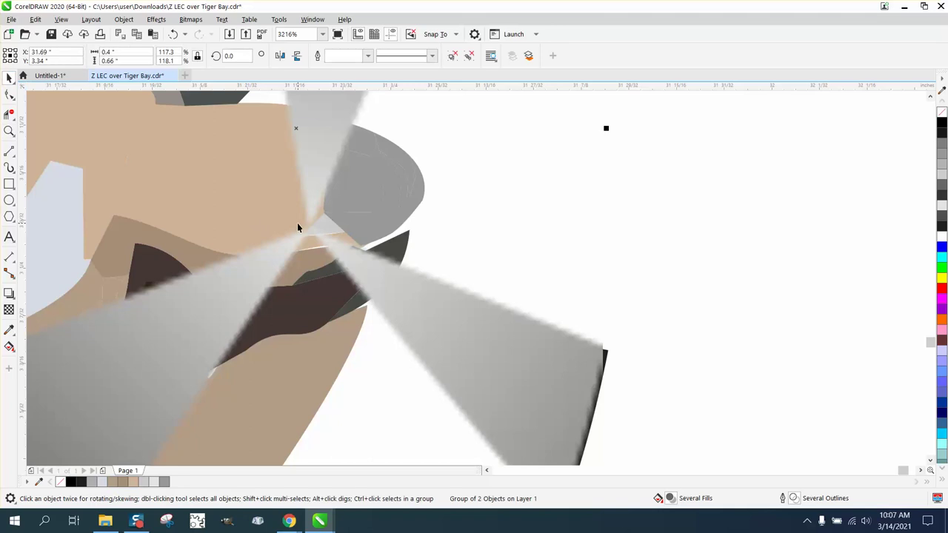
left_click_drag(297, 225, 339, 203)
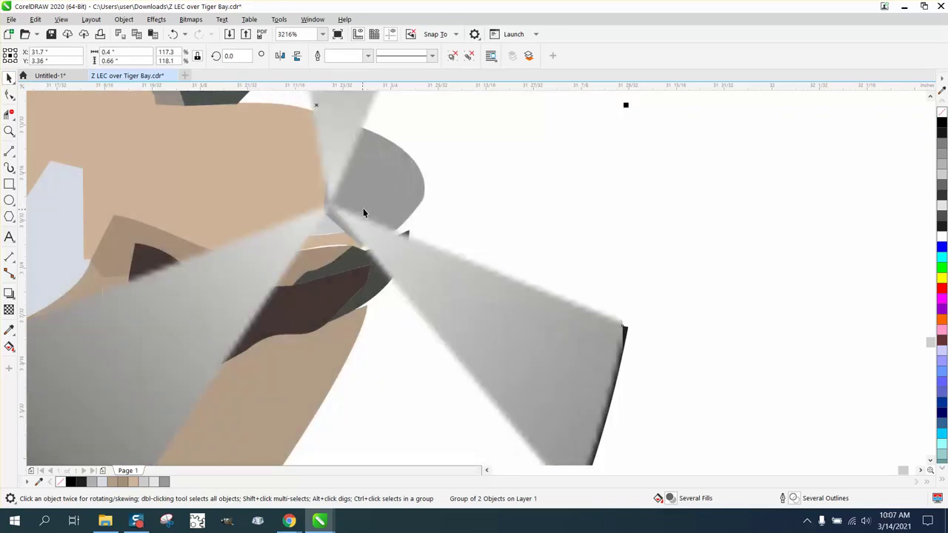
- Bring the grouped grey nose cone To Front of Page, in front of the blades
left_click(402, 195)
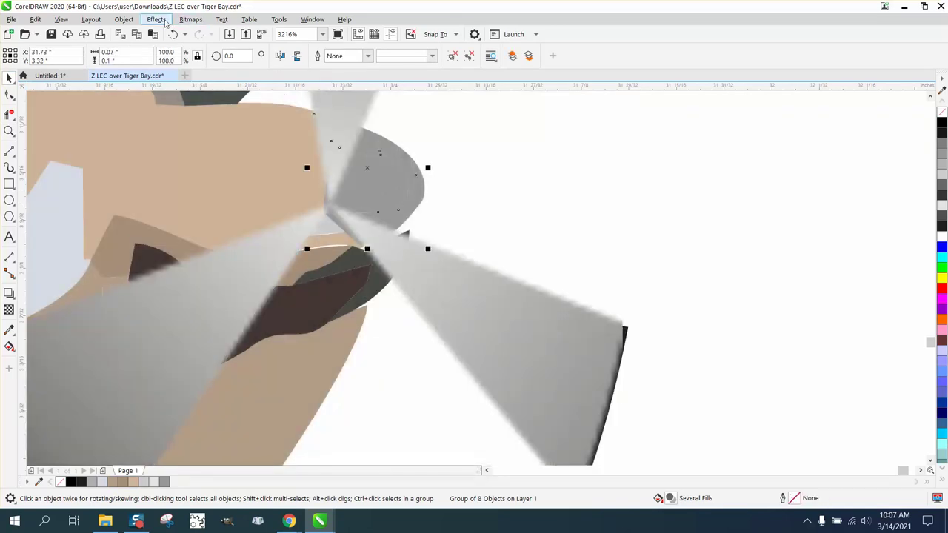
left_click(127, 21)
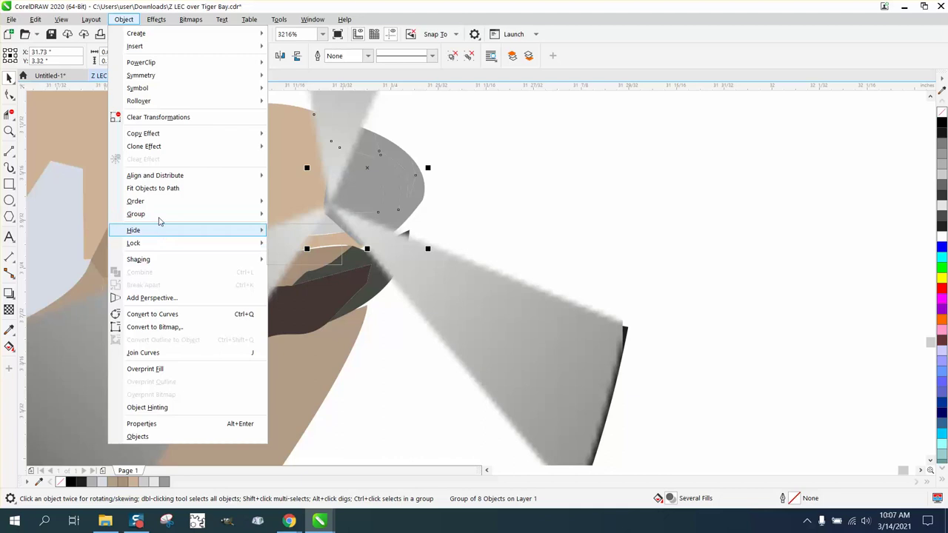
mouse_move(159, 206)
left_click(307, 205)
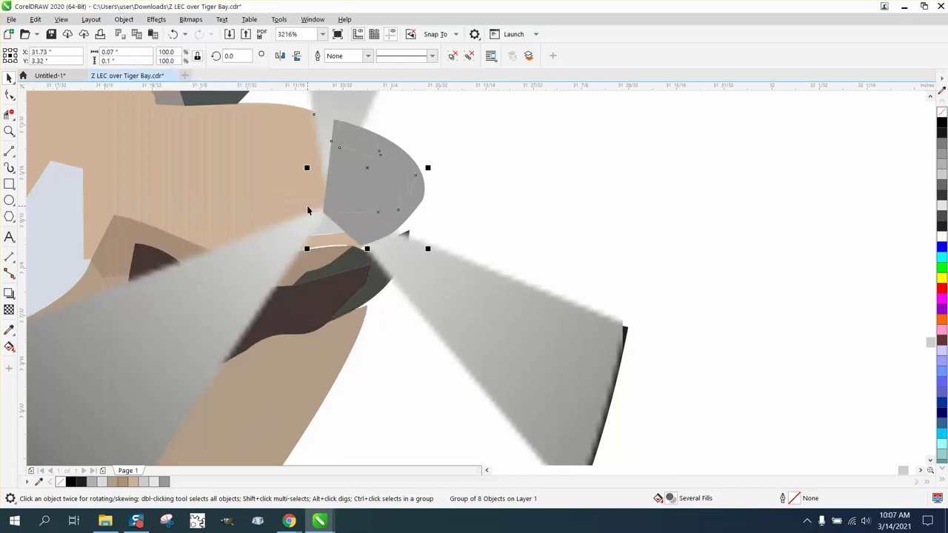
scroll(506, 216, "down", 2)
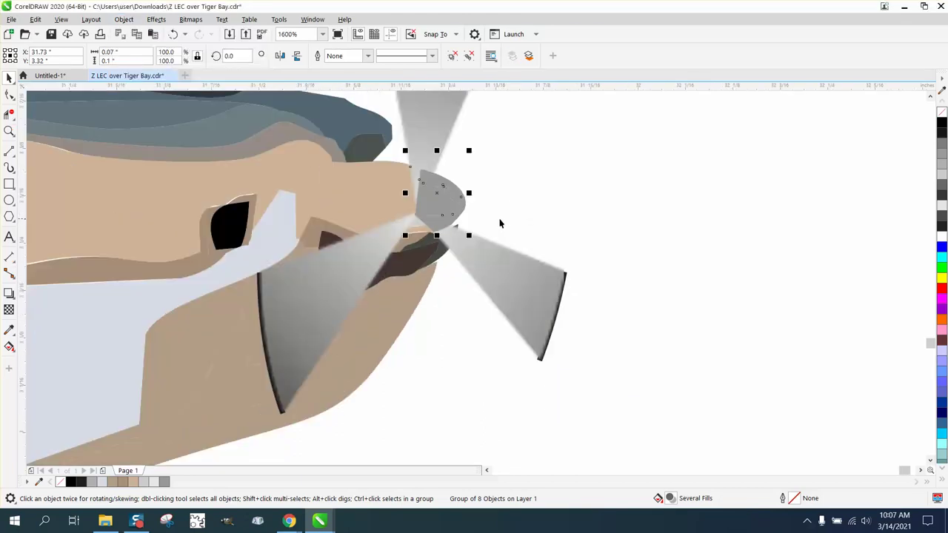
- Drag the propeller's top-middle handle down to shorten it vertically on the nose
scroll(477, 239, "down", 1)
scroll(605, 238, "down", 1)
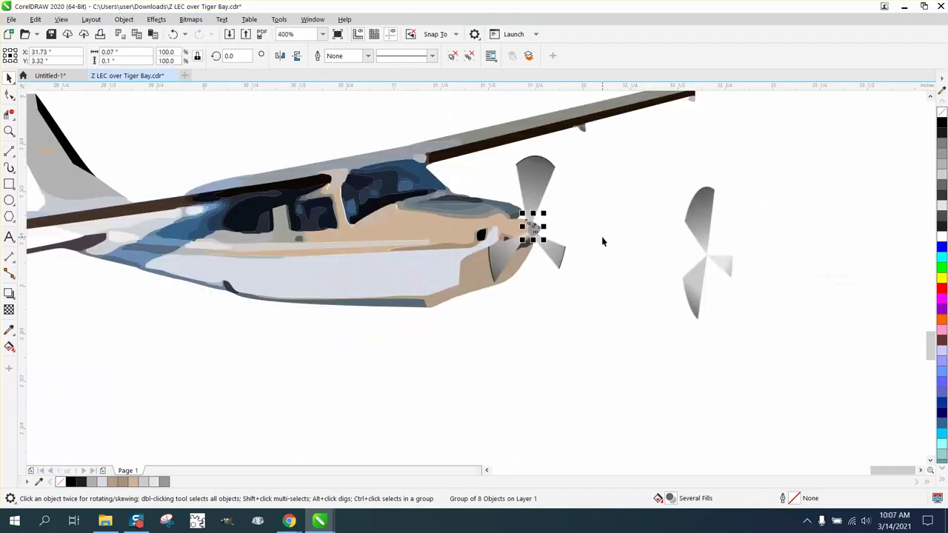
left_click(533, 178)
left_click_drag(526, 153, 526, 168)
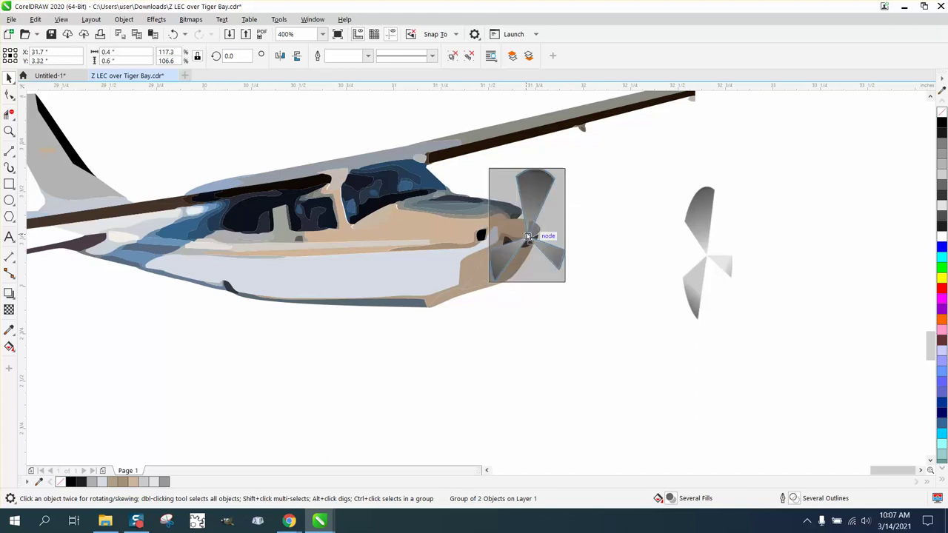
left_click_drag(527, 237, 528, 236)
scroll(630, 244, "down", 1)
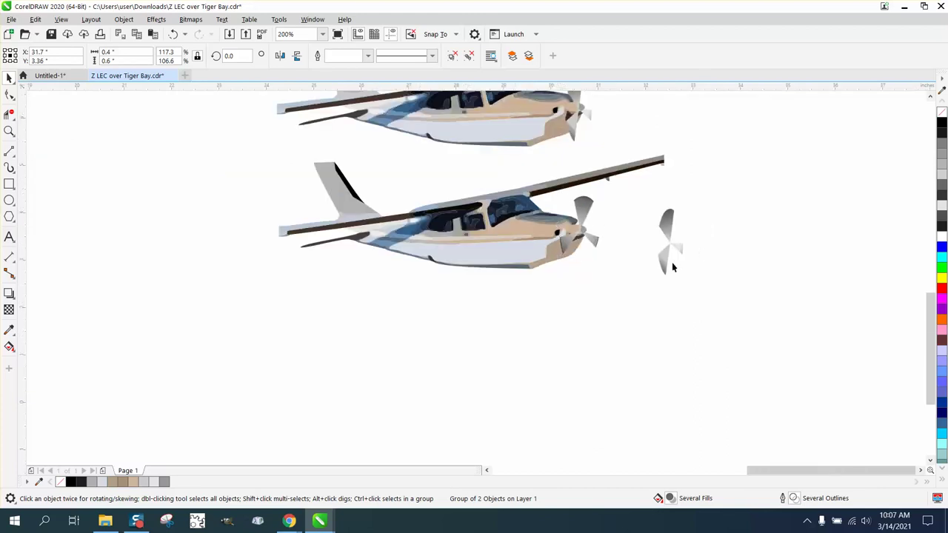
scroll(671, 262, "down", 1)
left_click(9, 131)
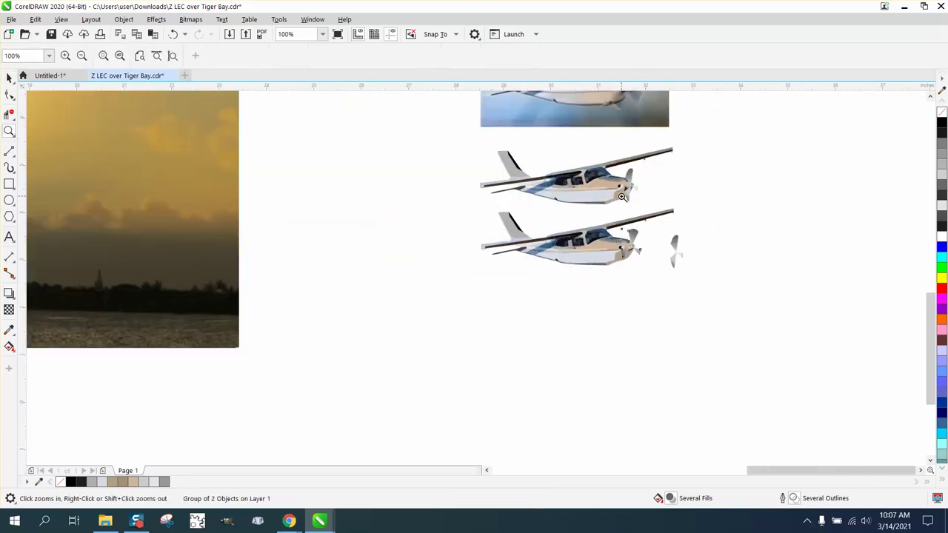
left_click_drag(608, 163, 666, 218)
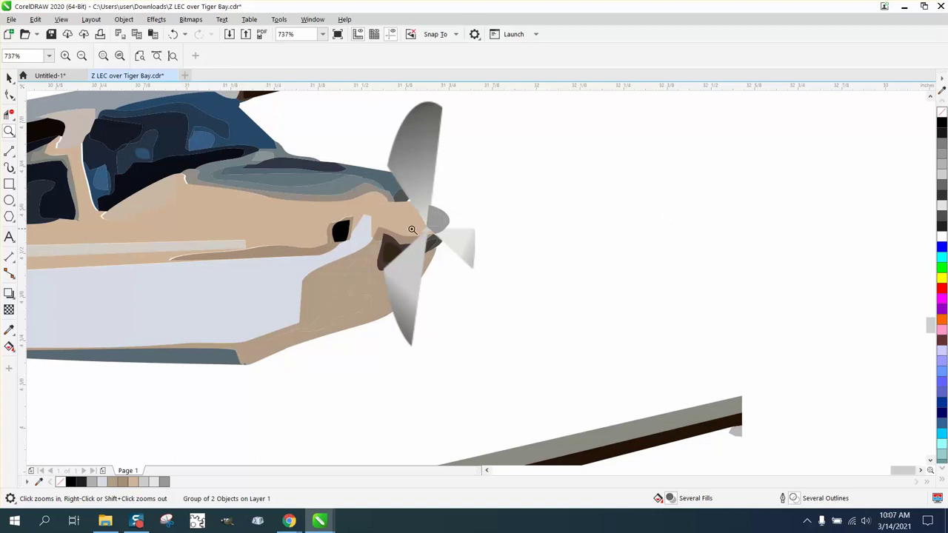
scroll(432, 230, "down", 1)
scroll(445, 227, "down", 1)
scroll(445, 227, "down", 1)
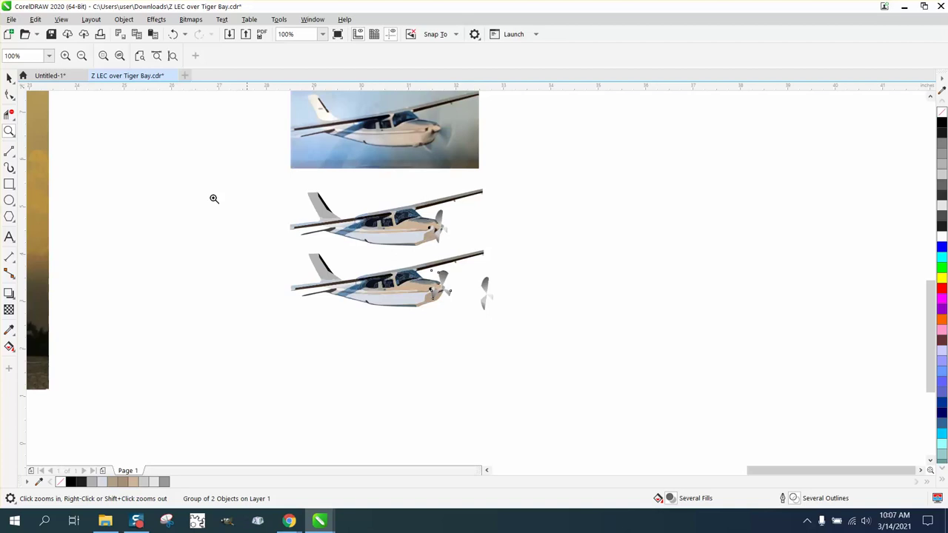
scroll(557, 272, "down", 1)
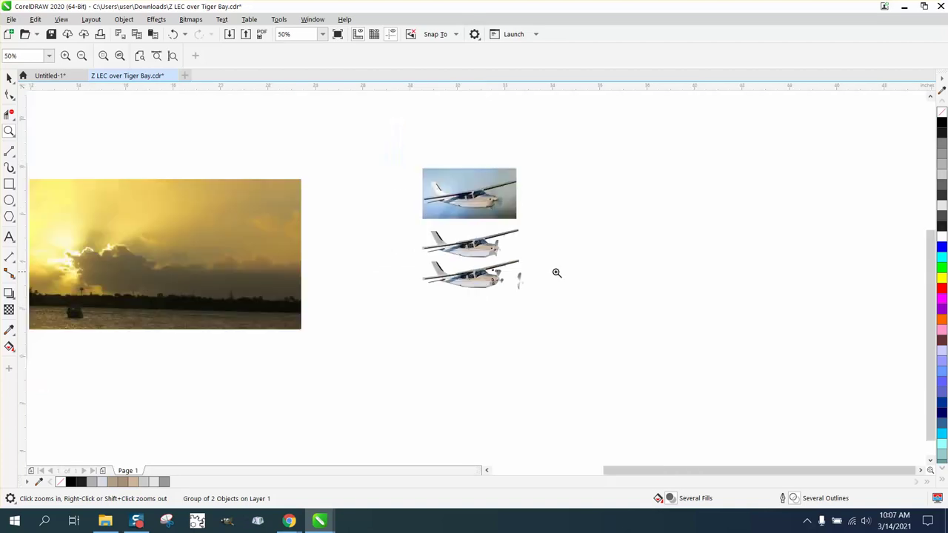
- Marquee-select every part of the middle airplane and group them with Ctrl+G
left_click(9, 78)
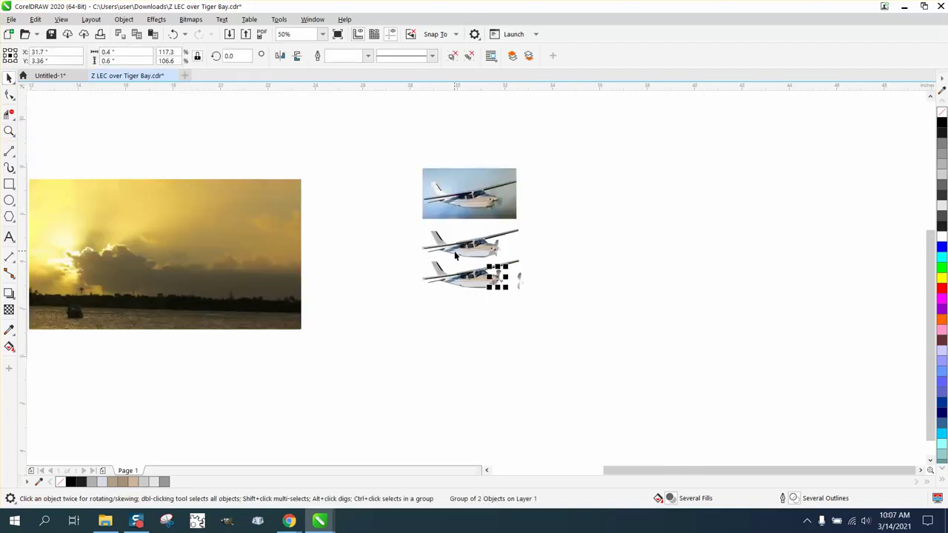
left_click_drag(419, 230, 556, 267)
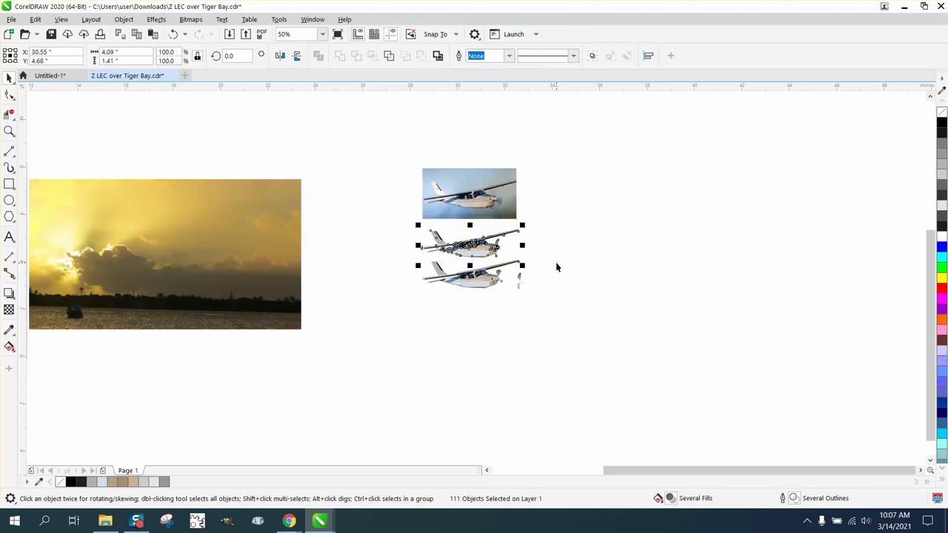
key("ctrl+g")
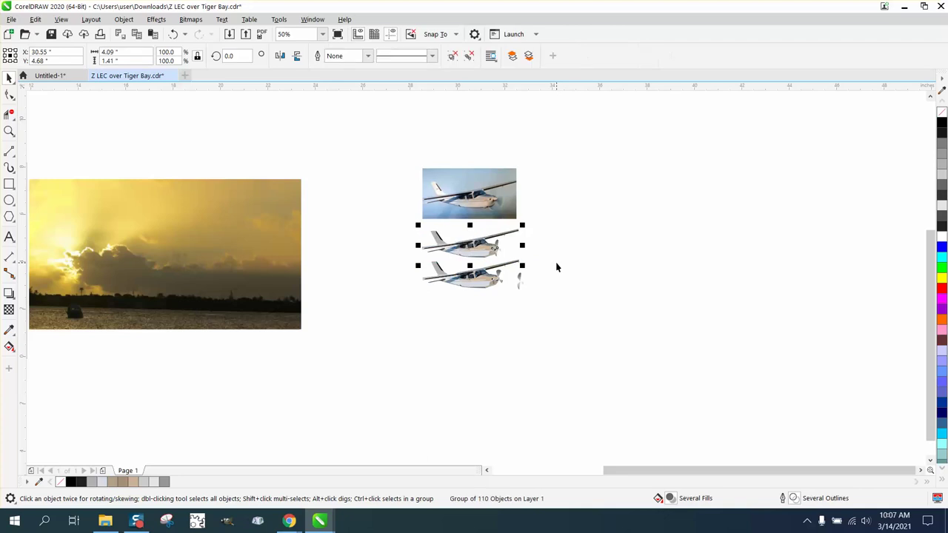
- Drag the grouped airplane onto the Tiger Bay sunset photo above the clouds
left_click_drag(491, 241, 142, 241)
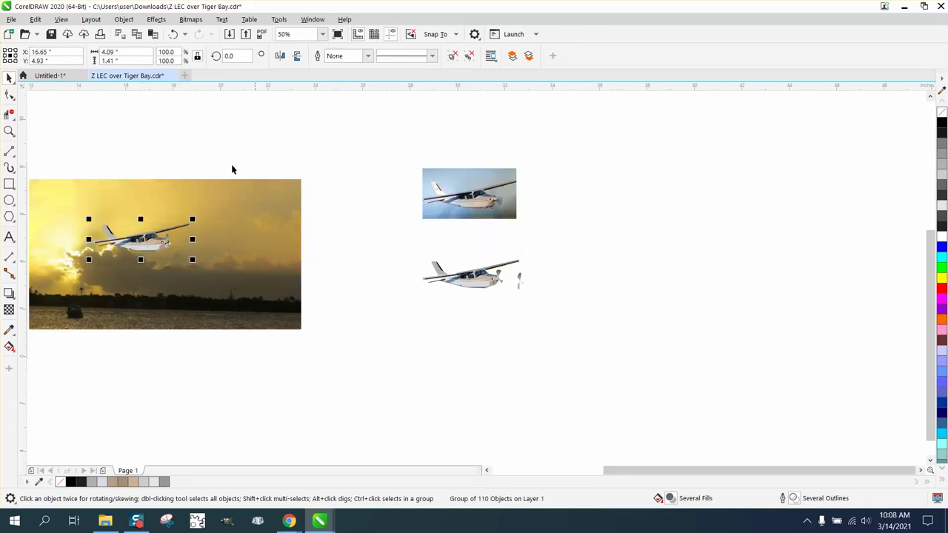
left_click(9, 132)
left_click_drag(104, 214, 274, 280)
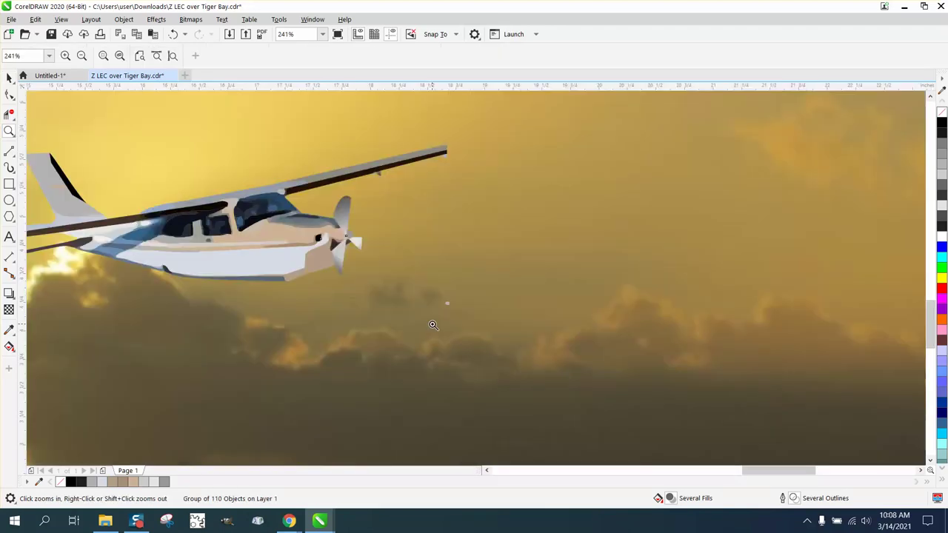
right_click(335, 280)
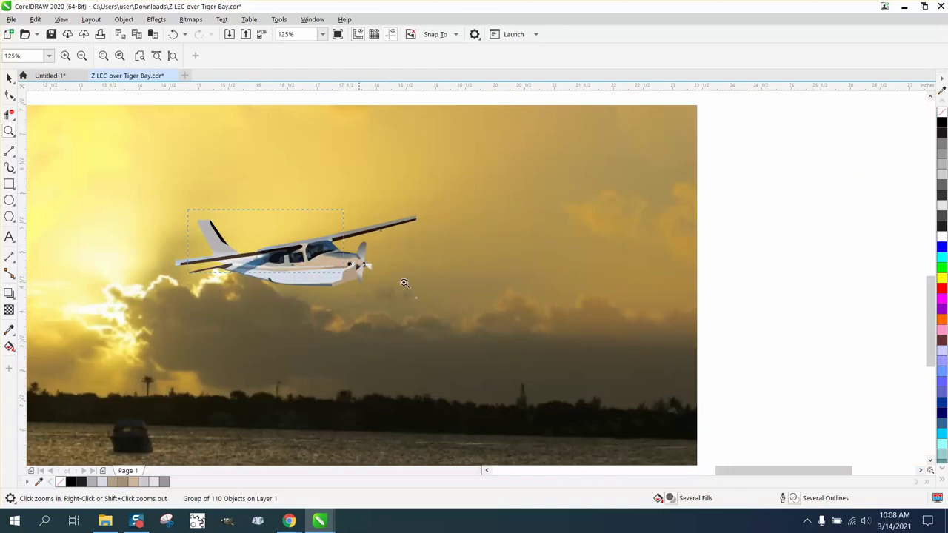
left_click(502, 317)
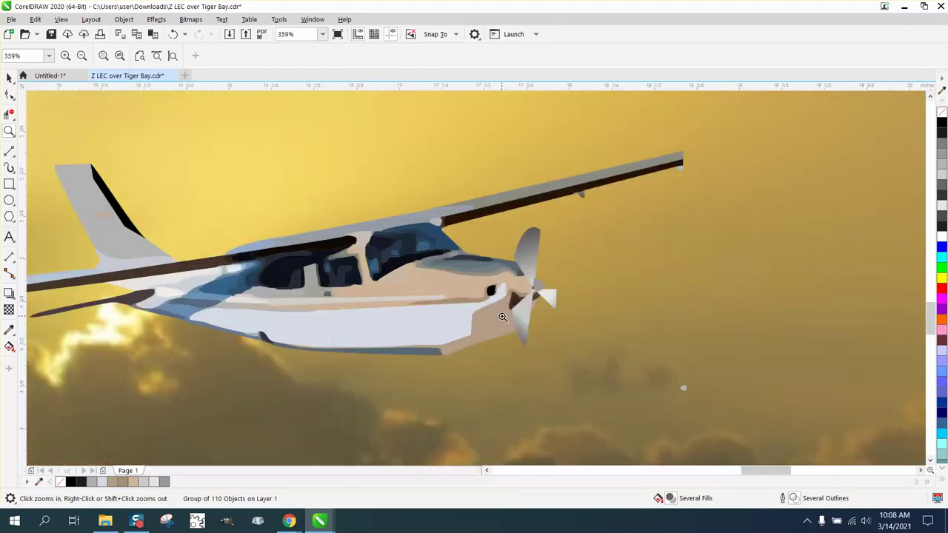